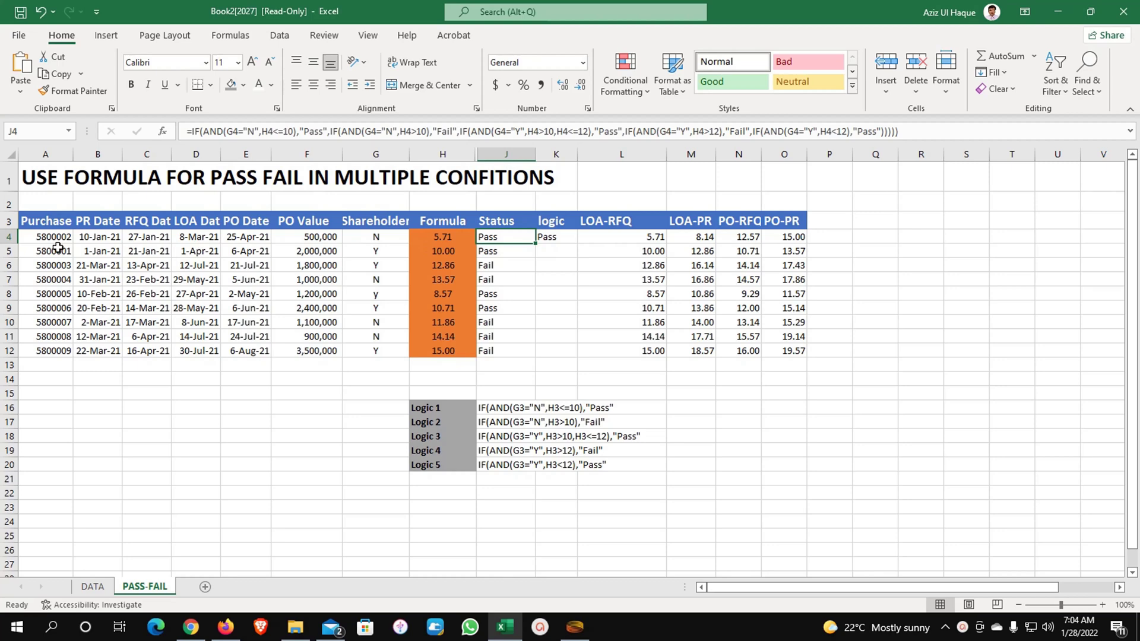
Examine the PO Value, Shareholder, Formula and Status entries and their formulas, along with the Logic 1 rule below the table.
click(314, 238)
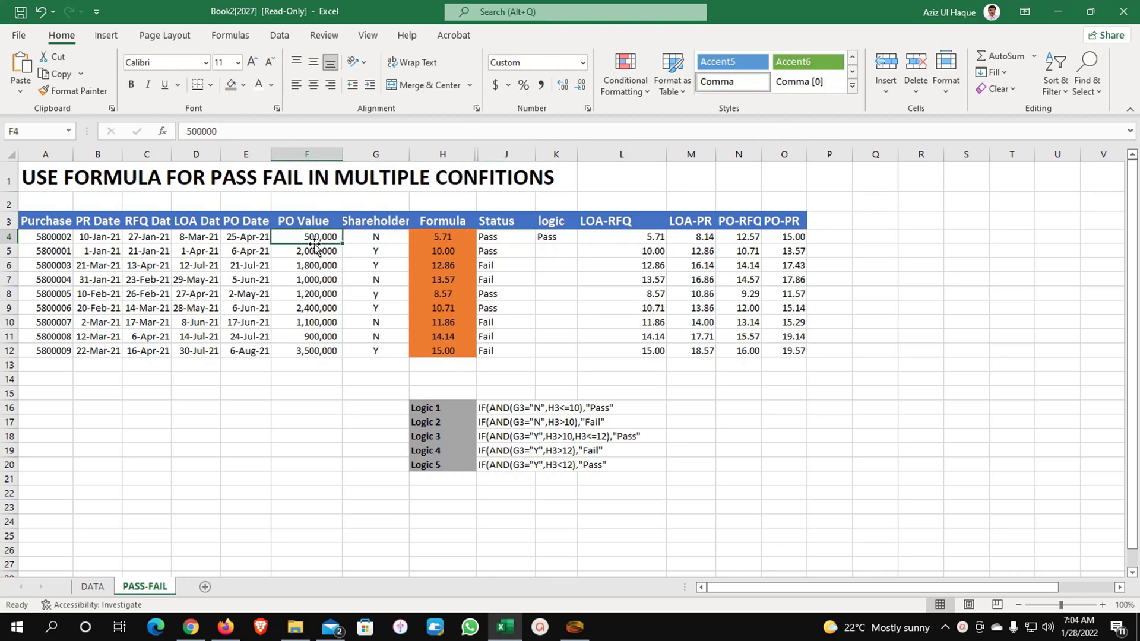
click(416, 236)
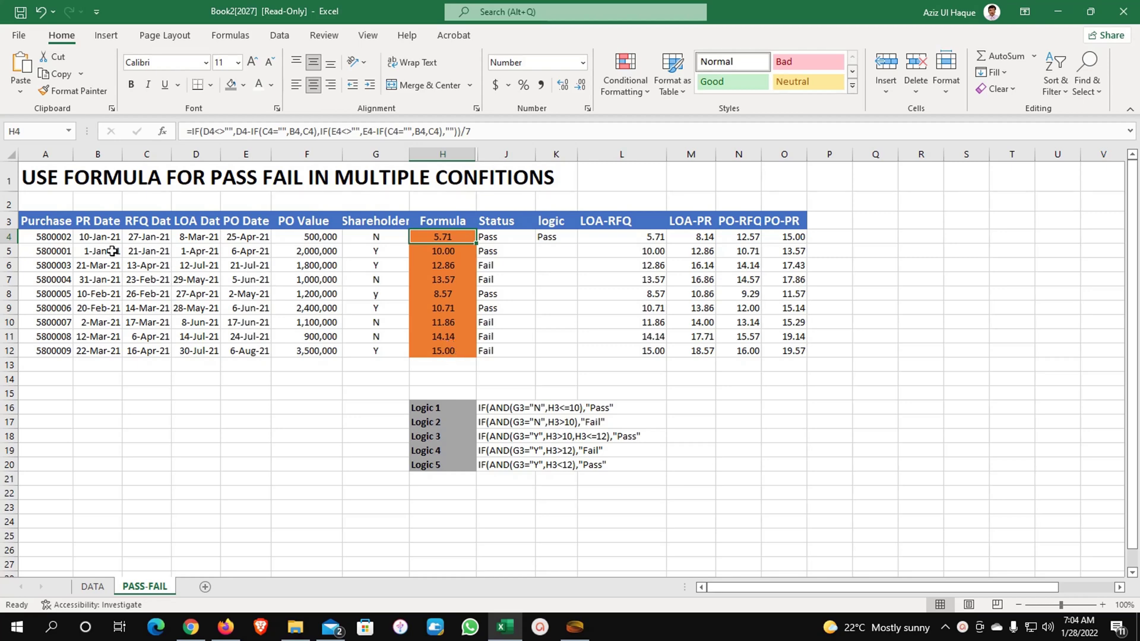
click(438, 263)
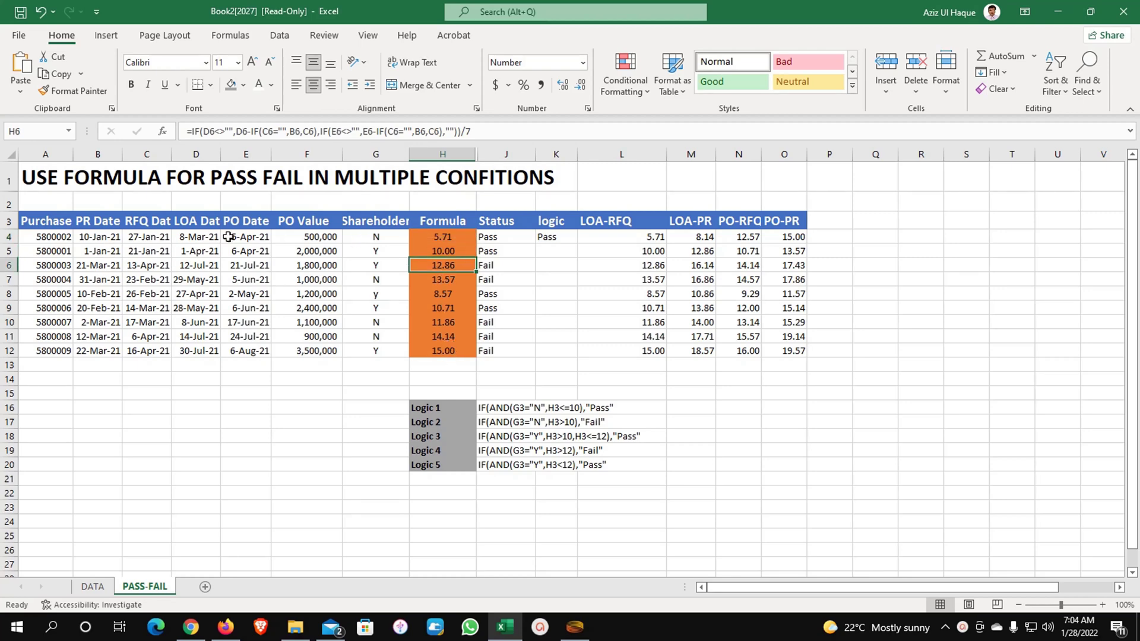
click(287, 239)
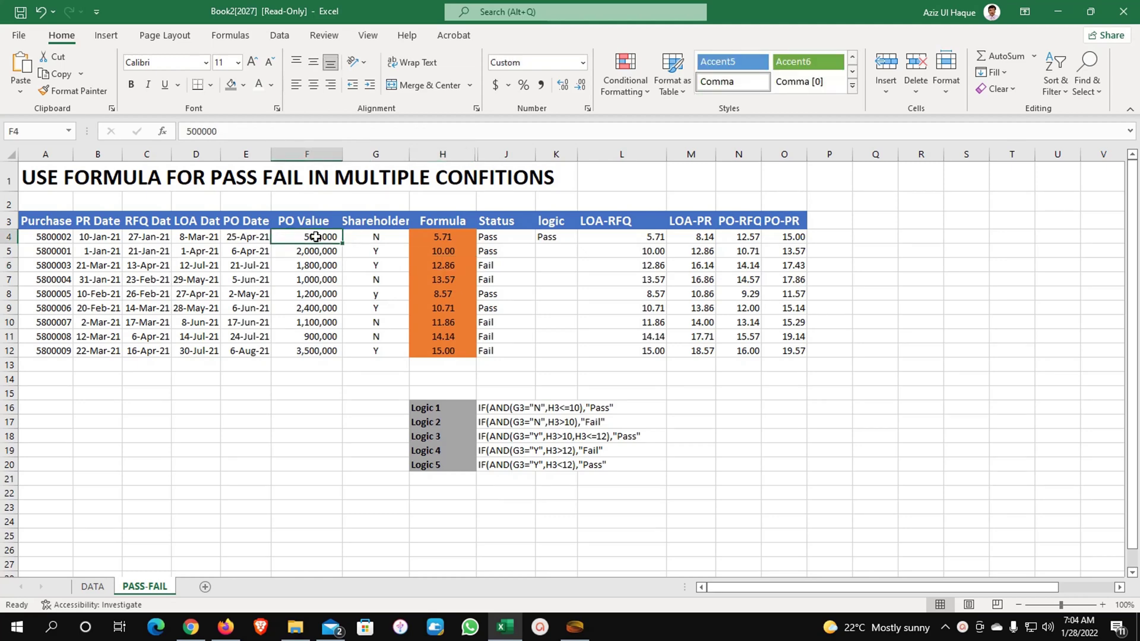
click(378, 237)
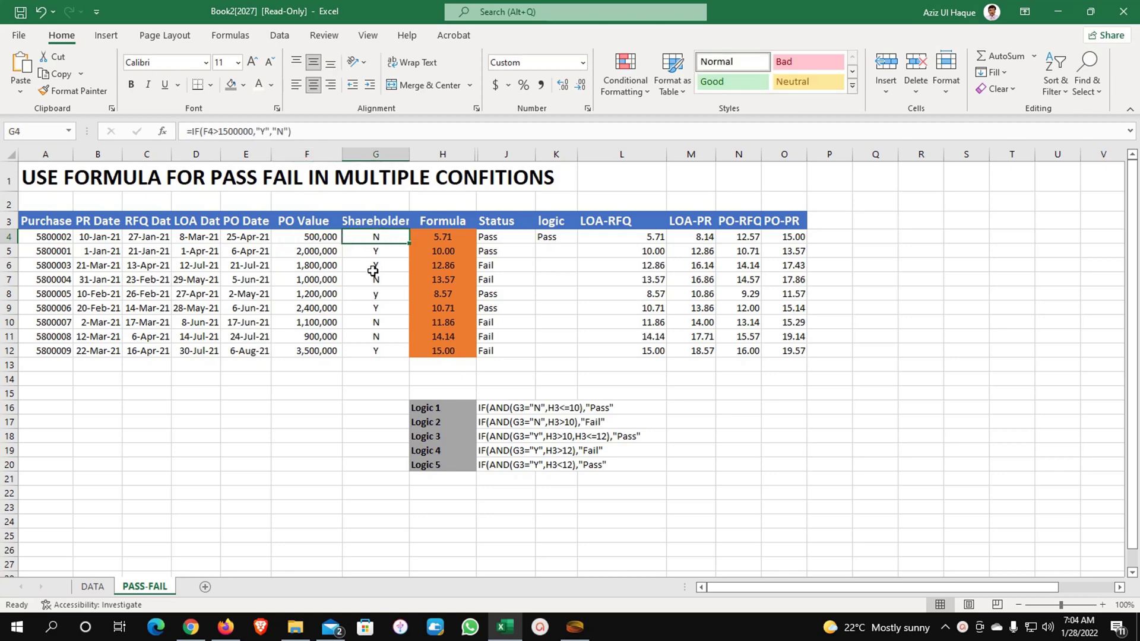
click(376, 252)
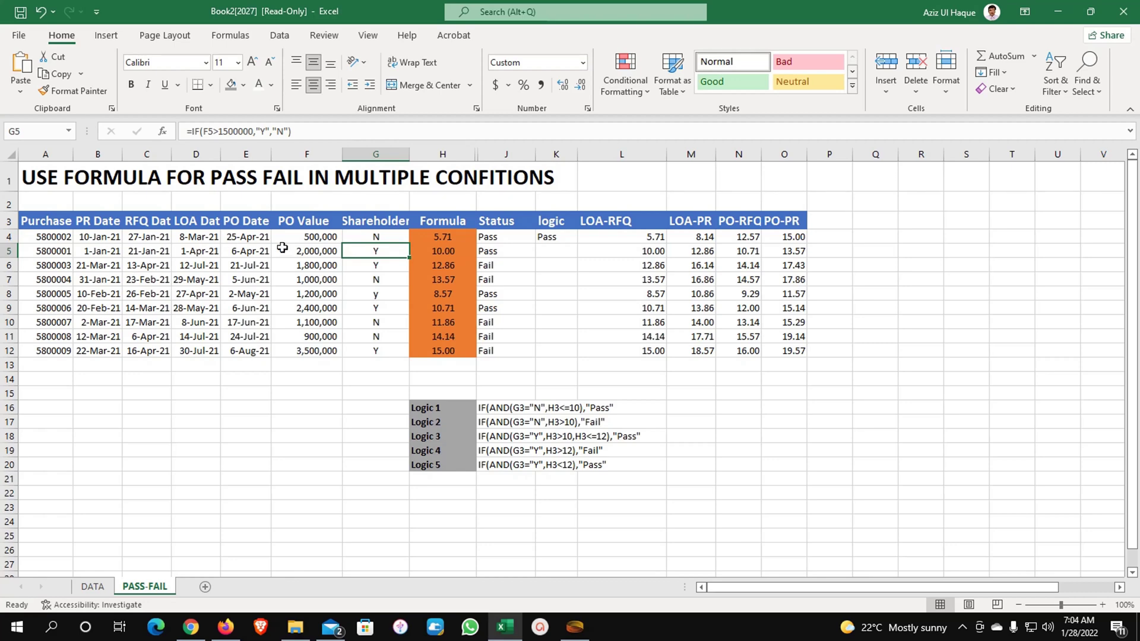
click(525, 236)
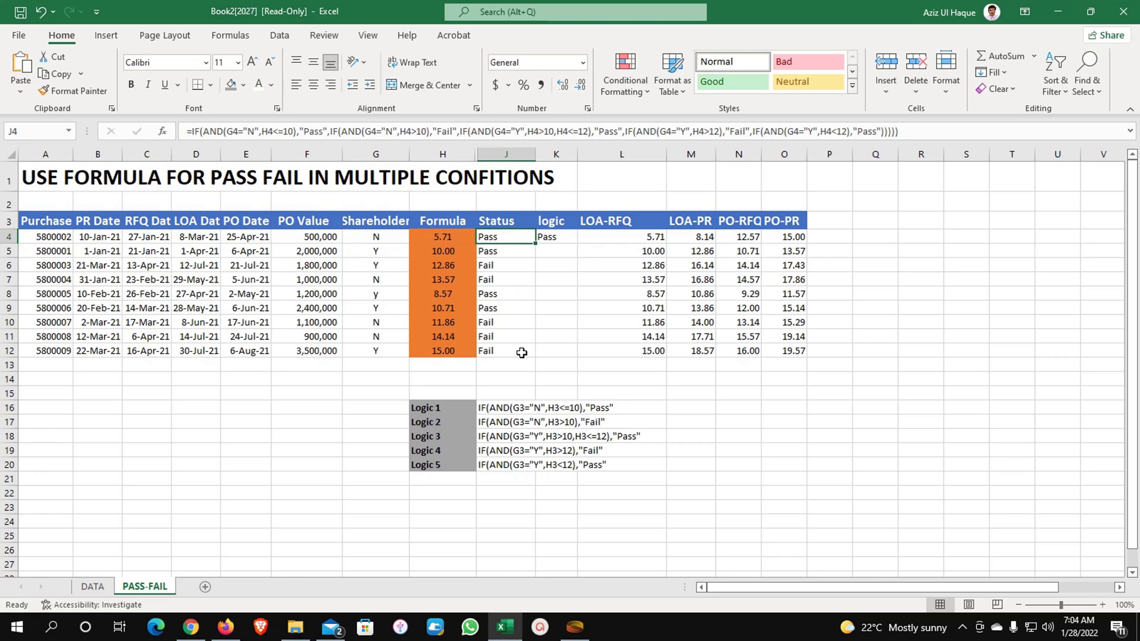
click(453, 405)
click(508, 239)
Clear the existing formula from the first logic cell, K4, and continue past the screen recorder's dialog.
click(554, 238)
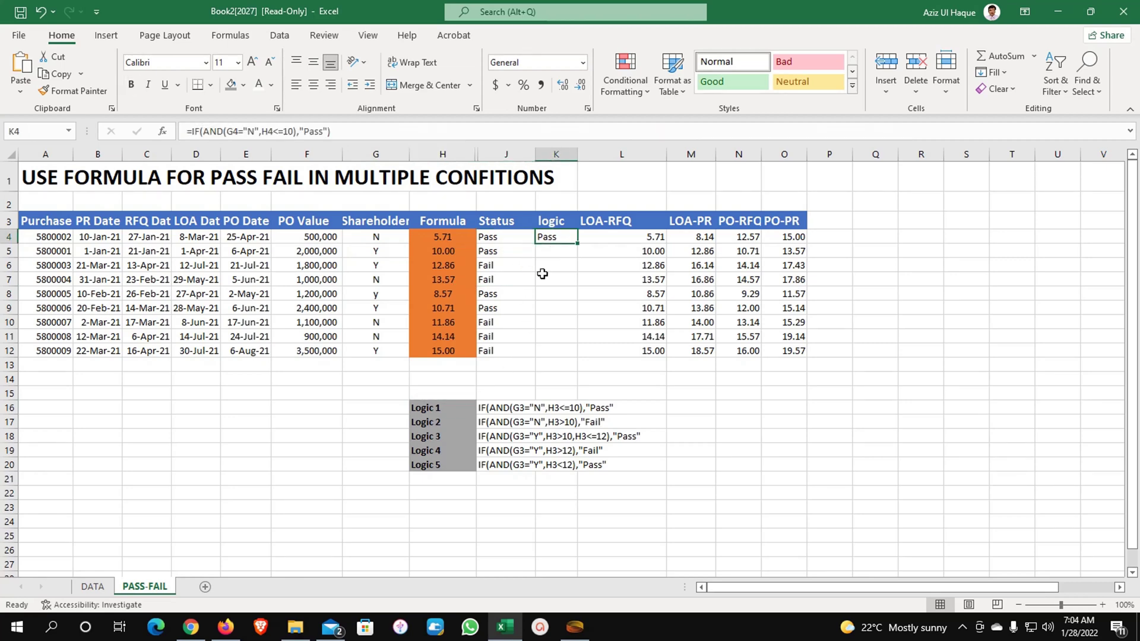
key(Delete)
key(ctrl+End)
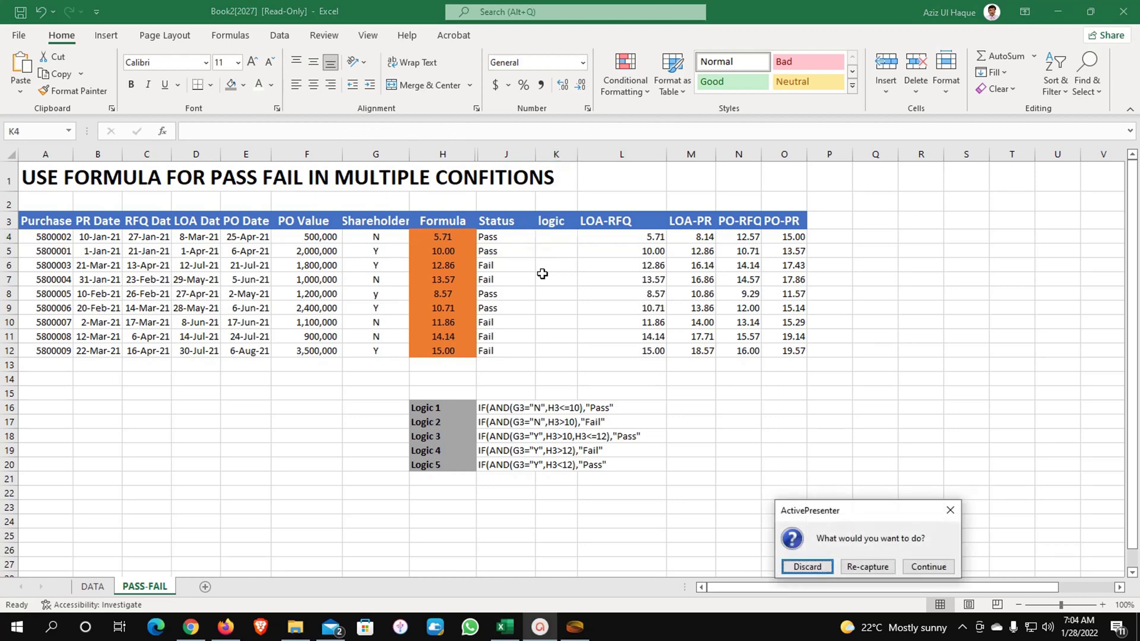
click(943, 568)
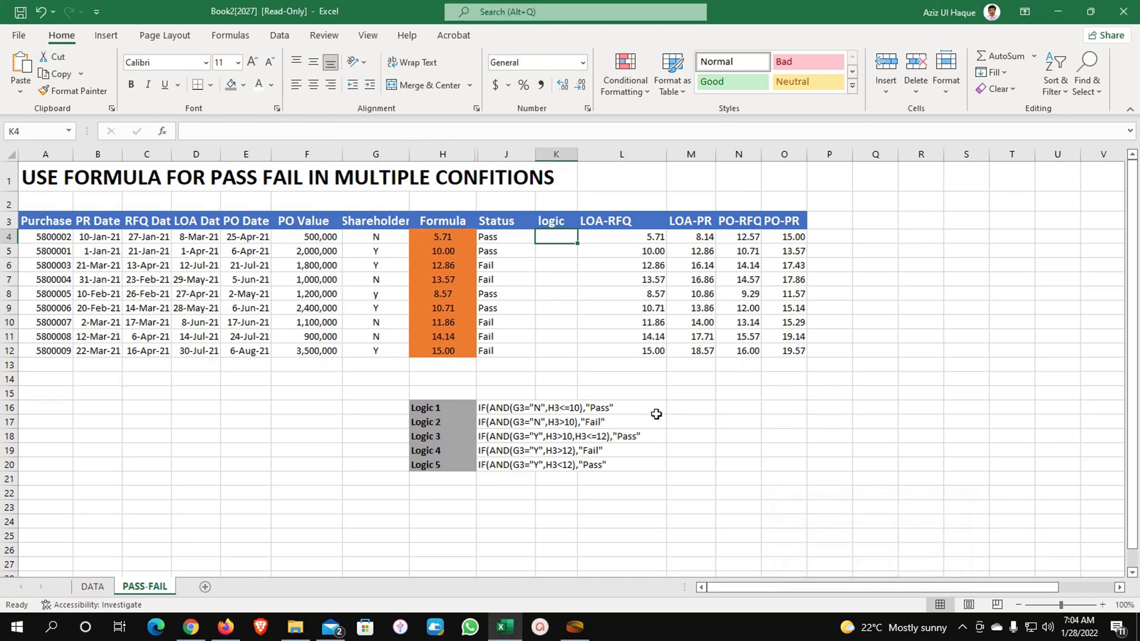
Following Logic 1, start a formula in K4 with IF and a nested AND whose first condition is G4="N".
click(497, 410)
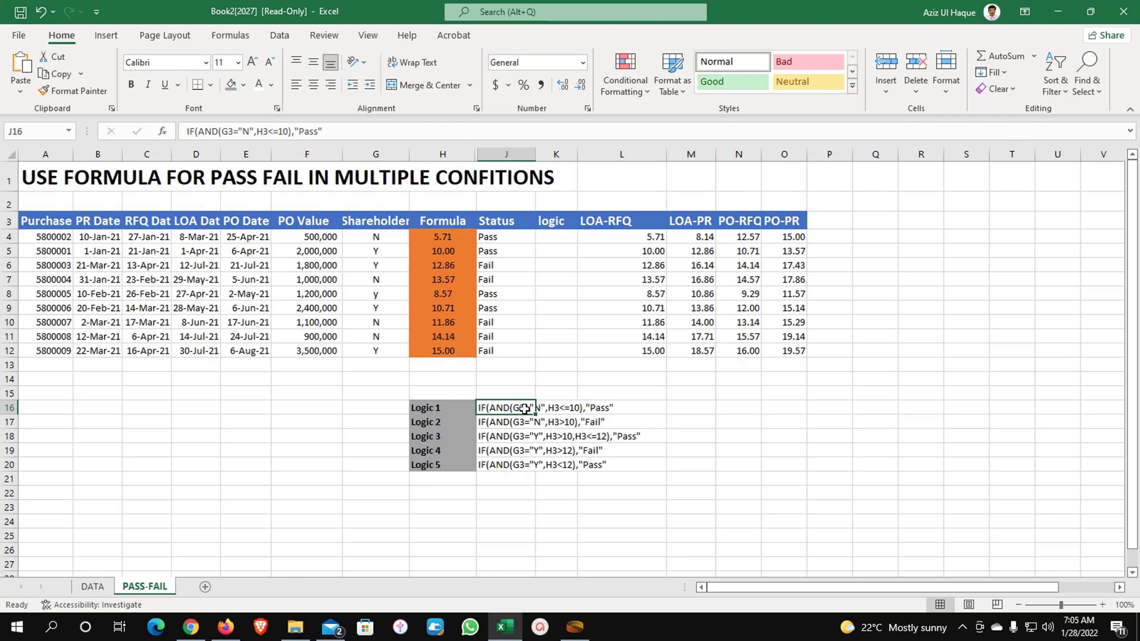
click(381, 240)
click(551, 240)
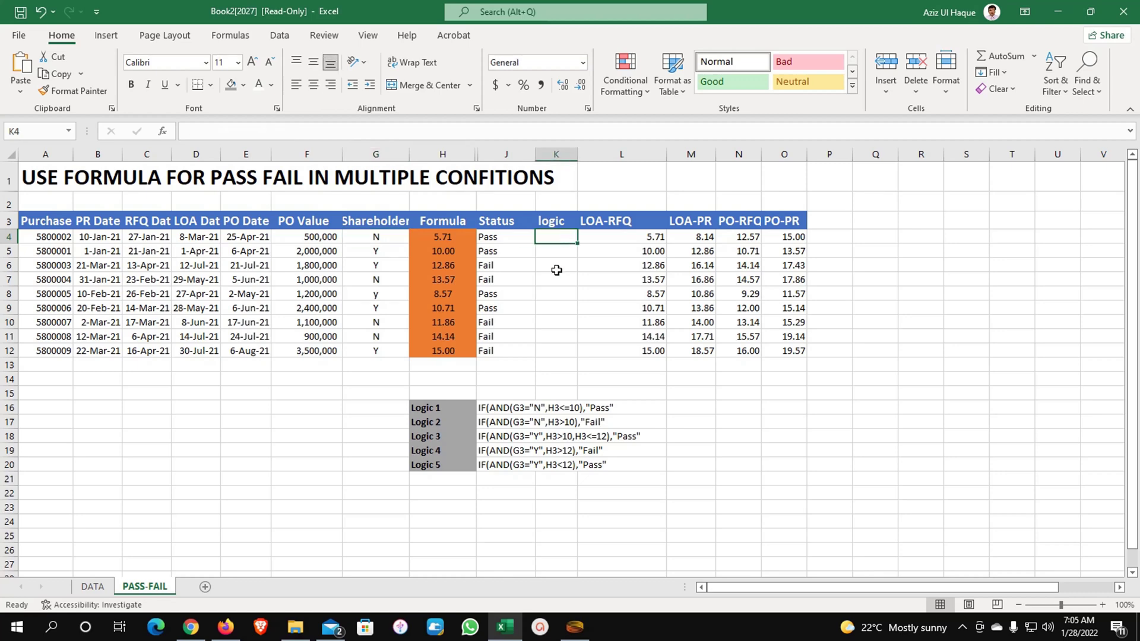
text(=)
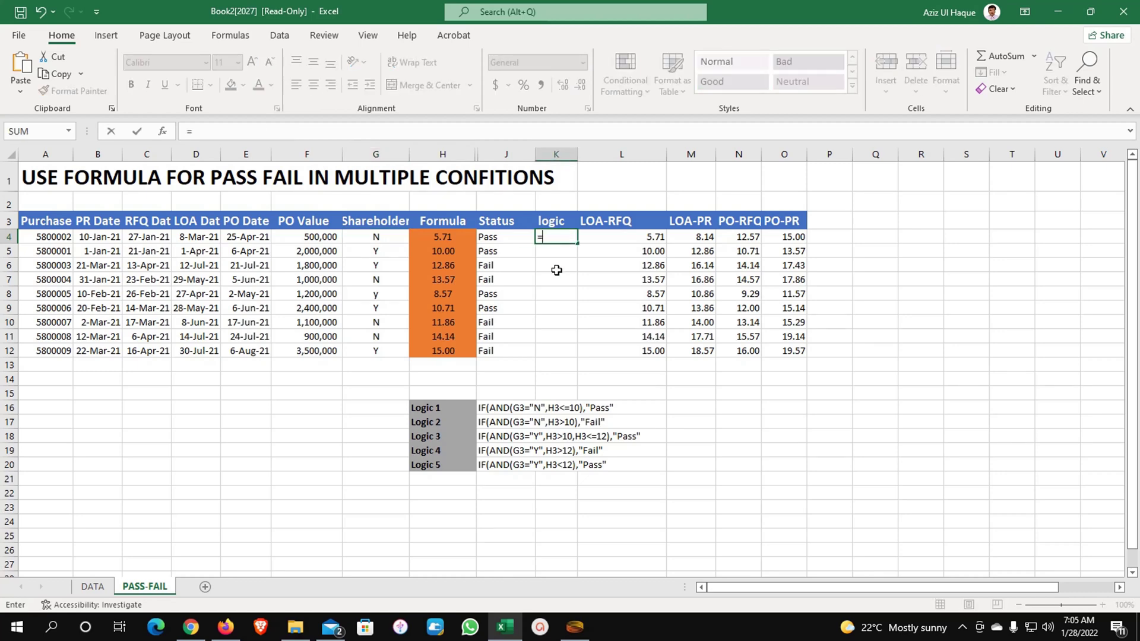
text(if)
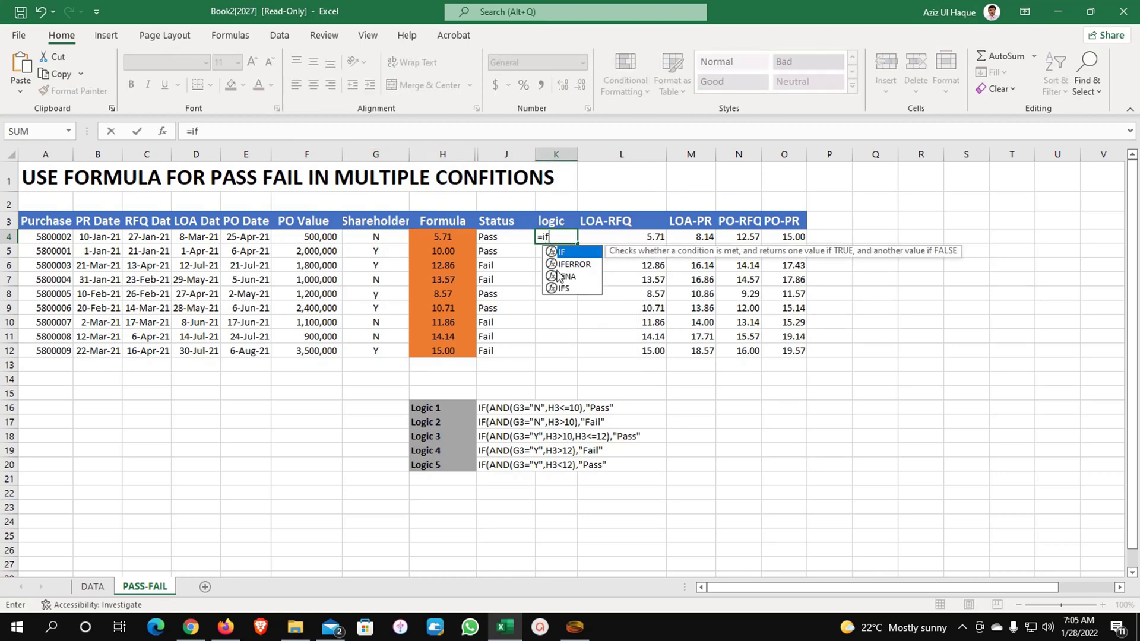
key(Tab)
text(and)
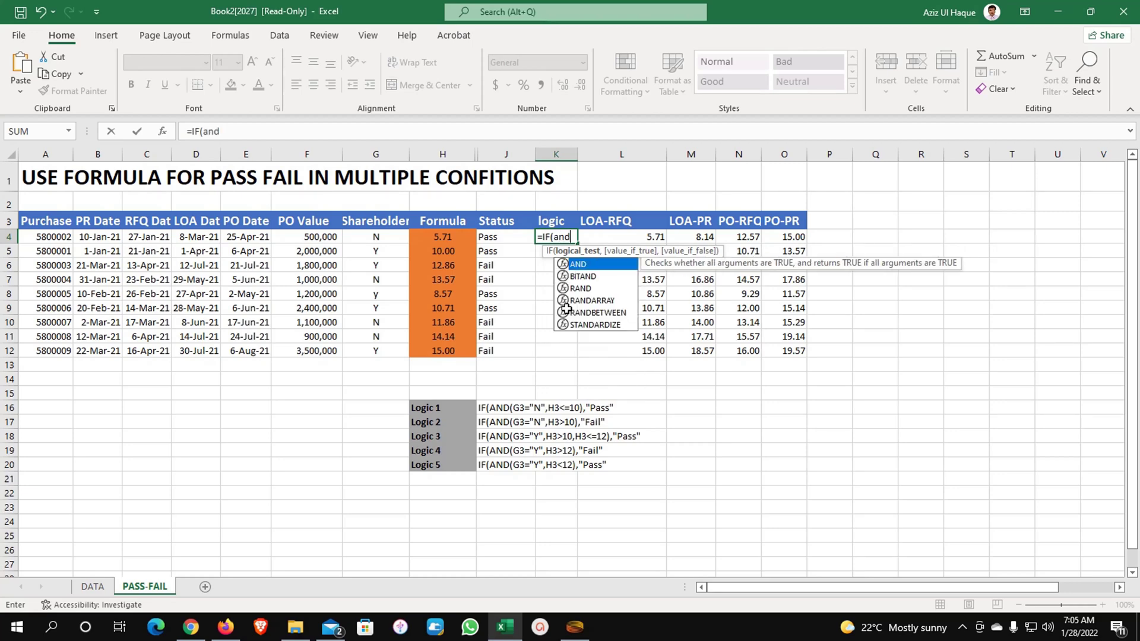
key(Tab)
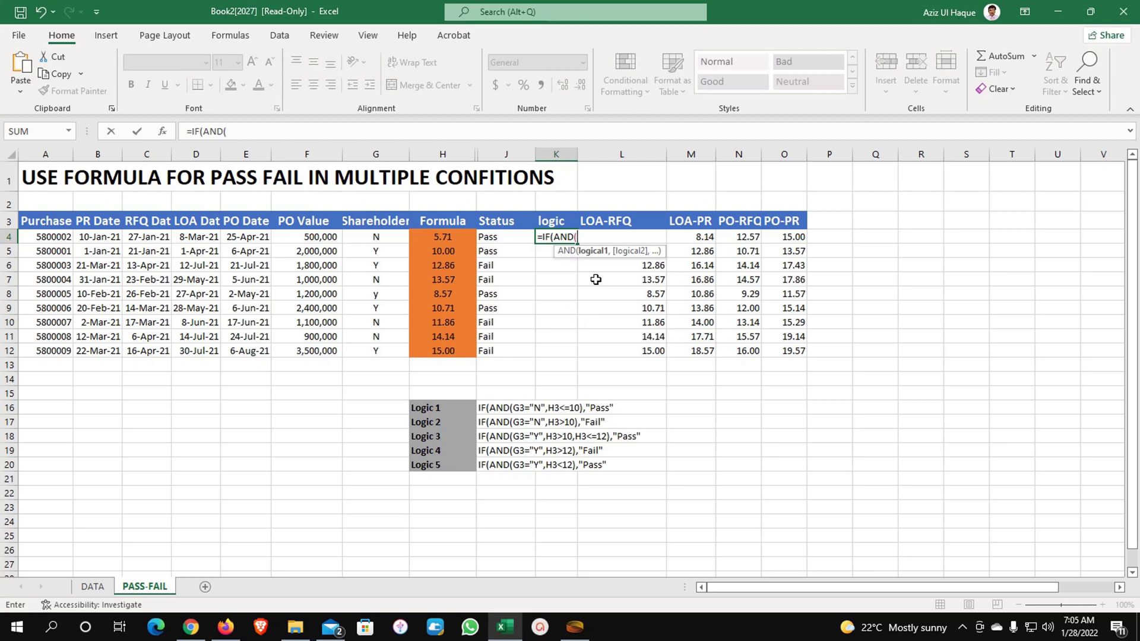
click(371, 237)
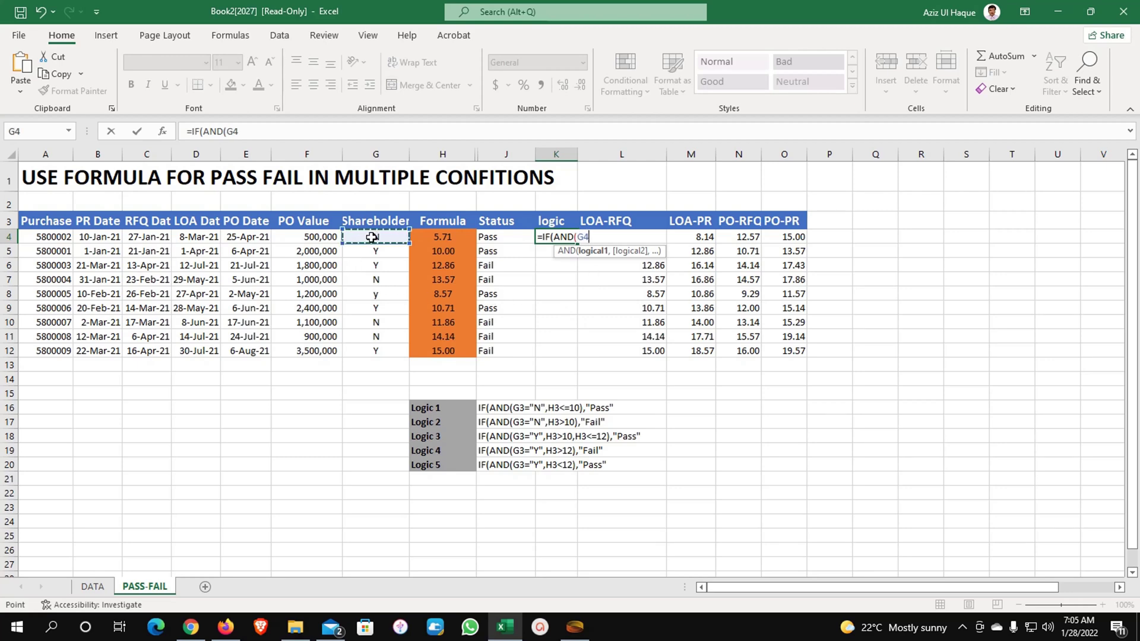
text(="N",)
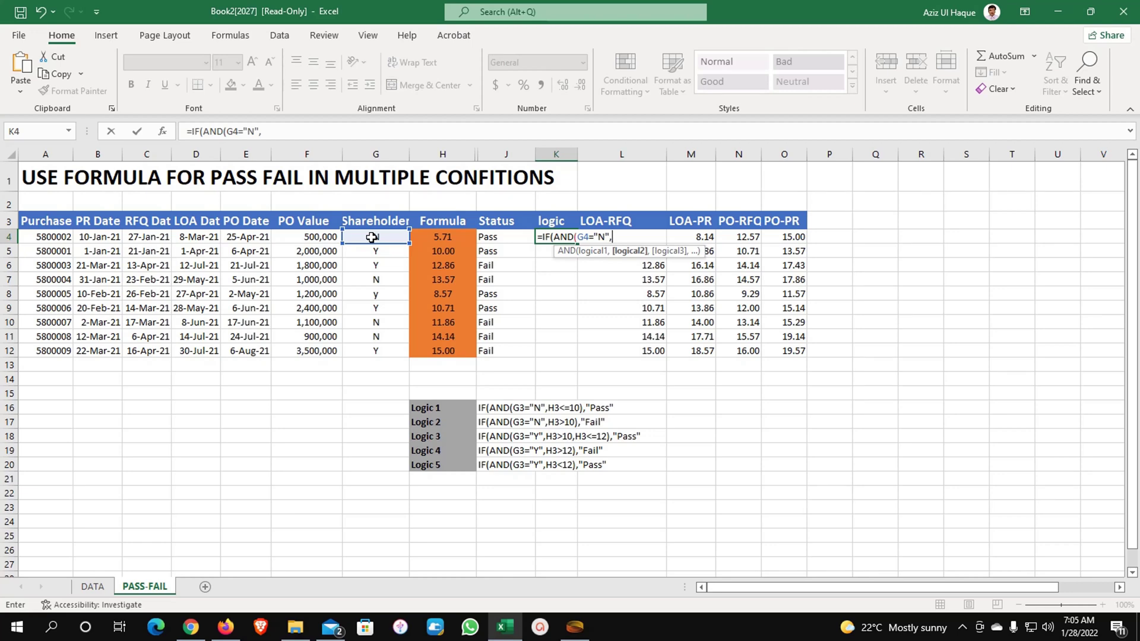
Complete the K4 formula with the second condition H4<=10 and the result "Pass" when both conditions are true.
click(458, 240)
text(<=10)
text())
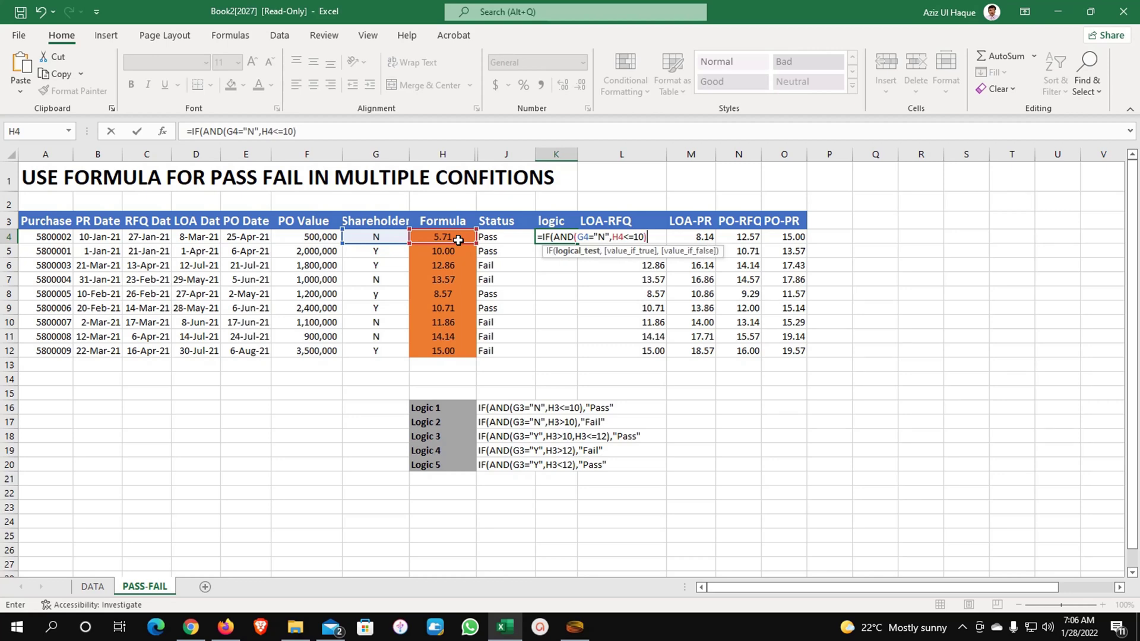
text(,)
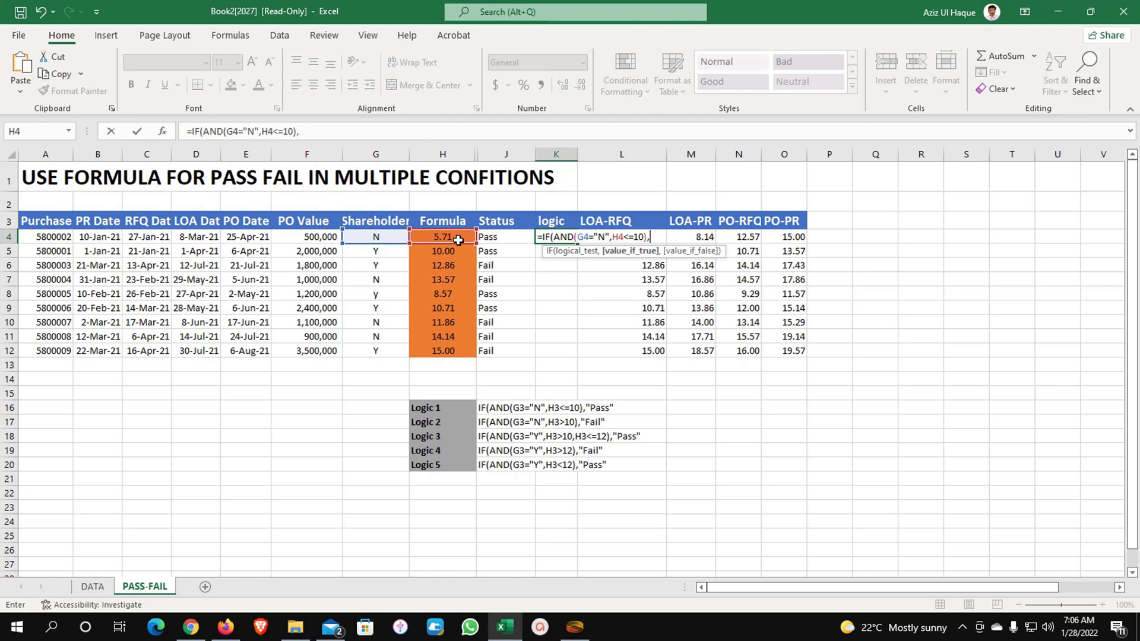
text("Pass")
key(Return)
key(Return)
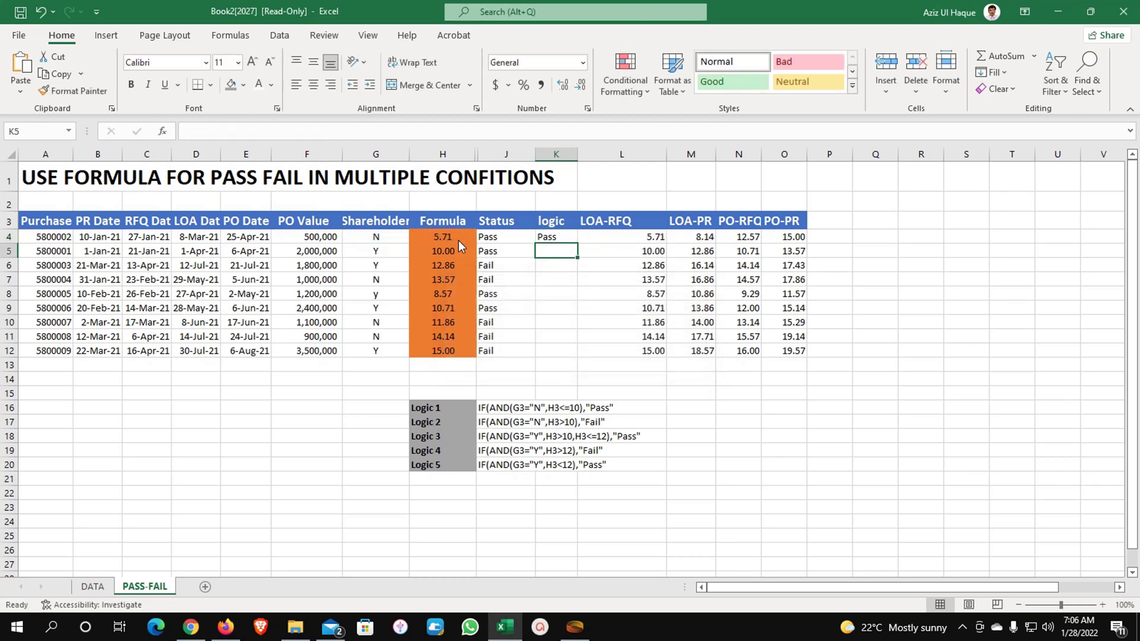
key(Up)
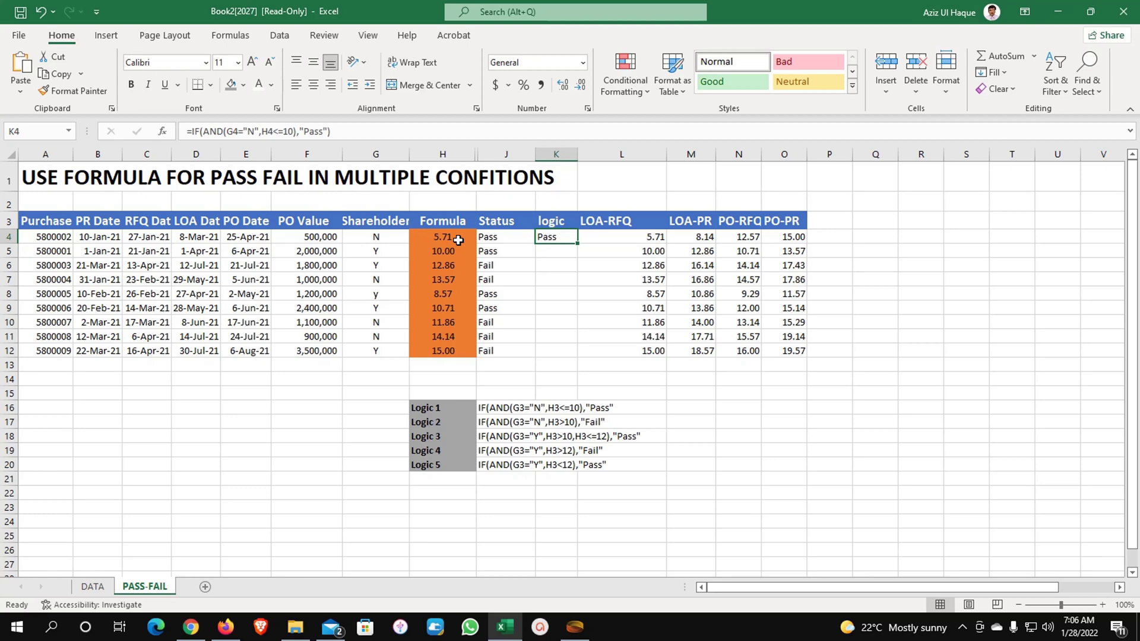
Test the K4 formula by replacing the value in H4 with 10 and then with 11.
click(457, 240)
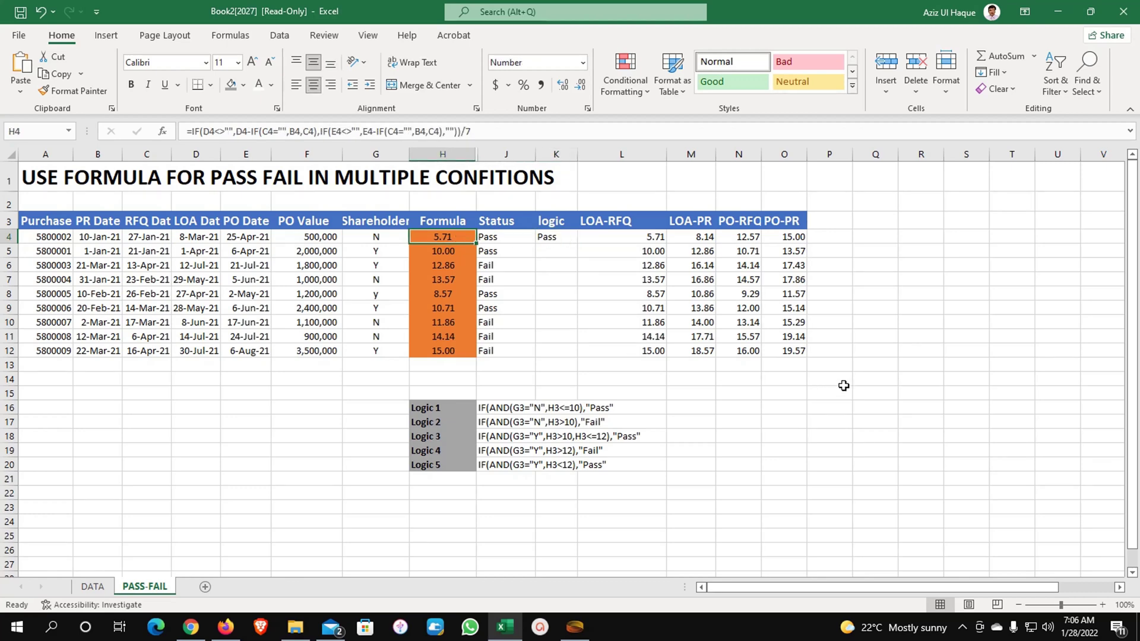
key(F2)
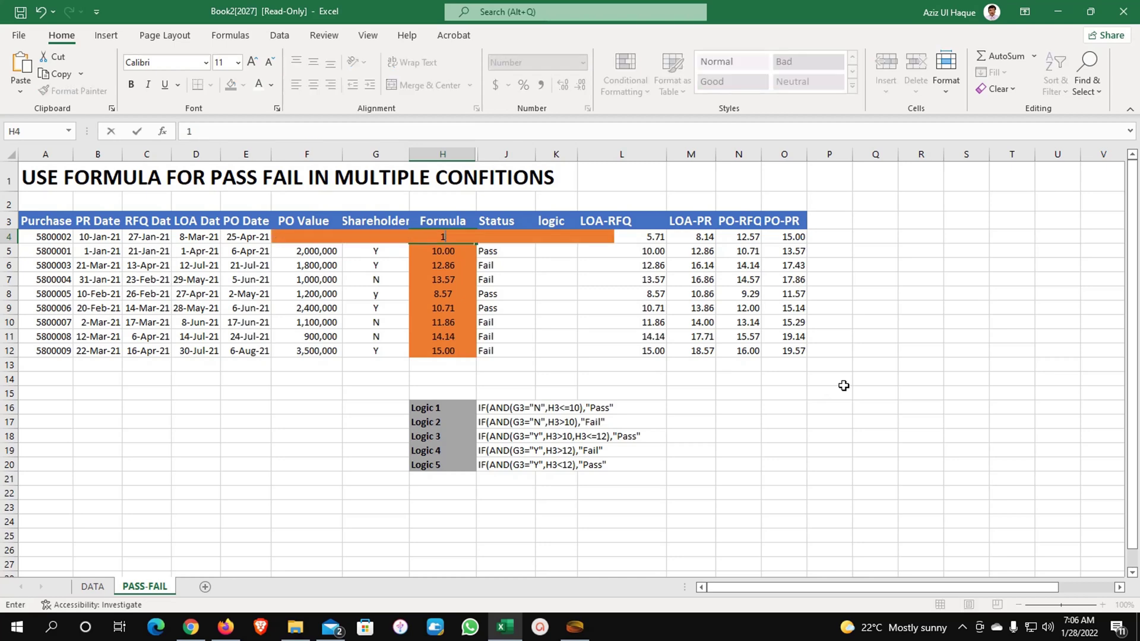
key(Return)
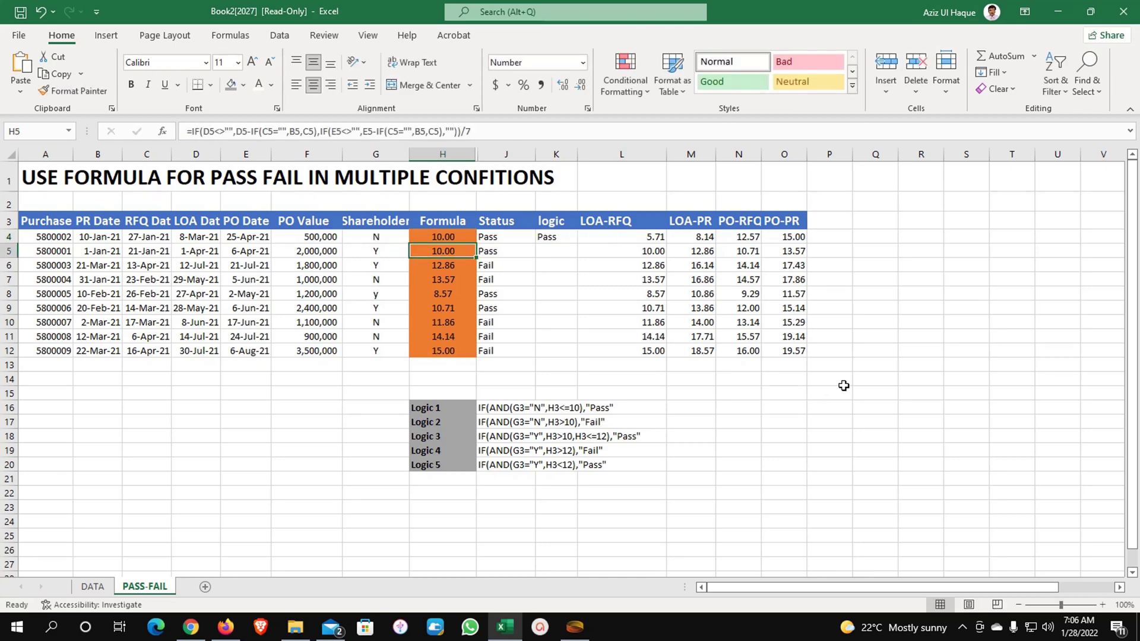
key(Up)
text(11)
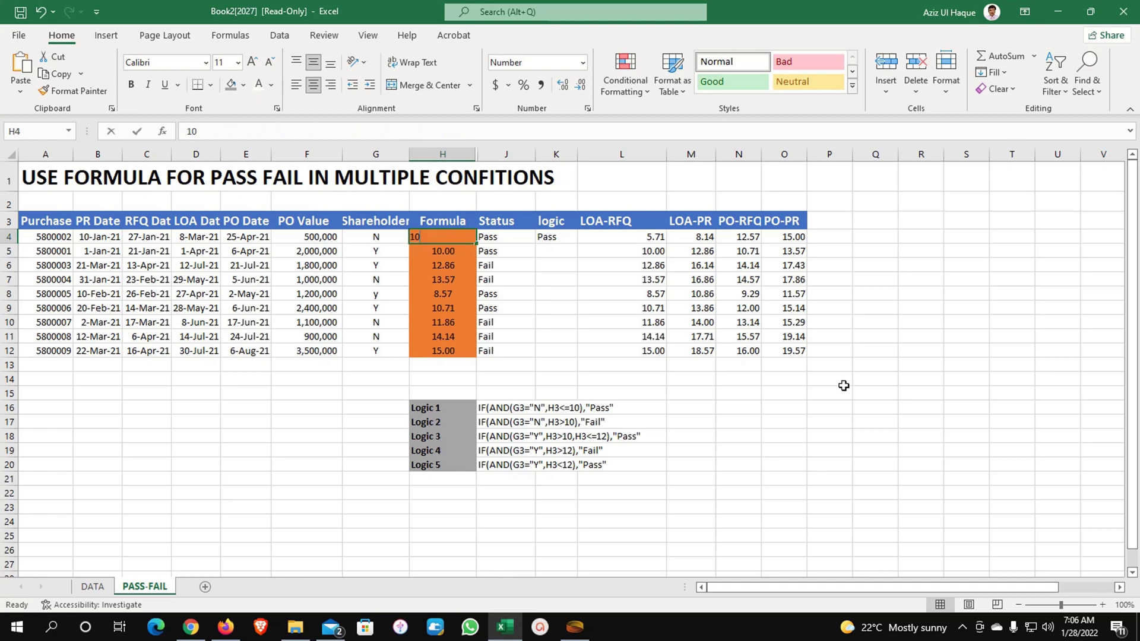
key(Return)
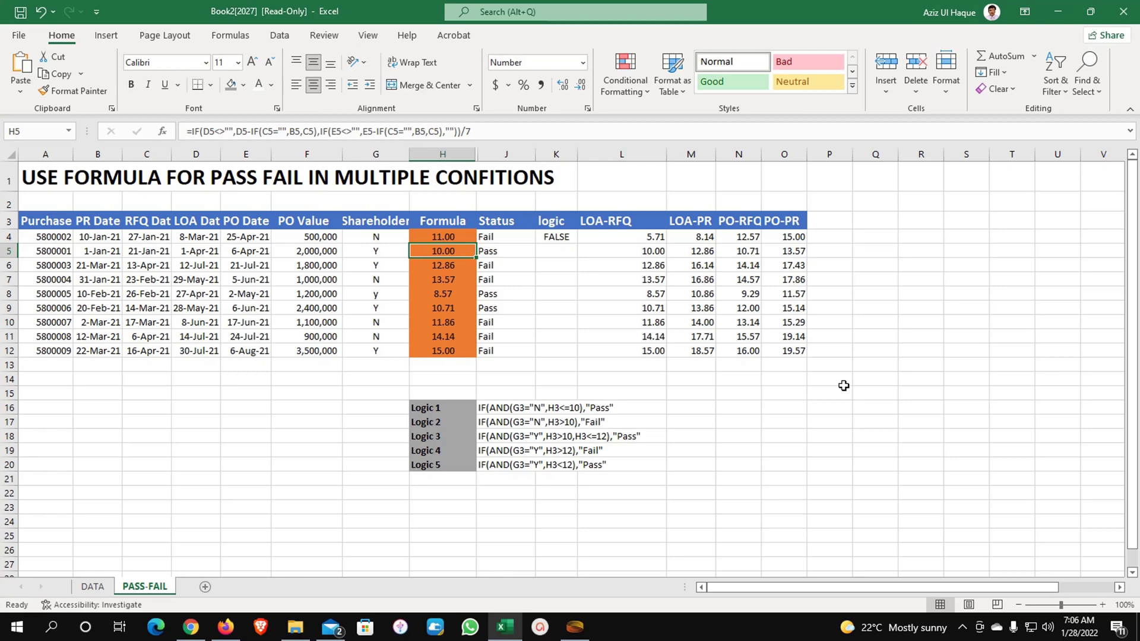
Undo the test values entered in H4.
key(ctrl+z)
key(ctrl+z)
key(ctrl+z)
key(ctrl+z)
key(ctrl+z)
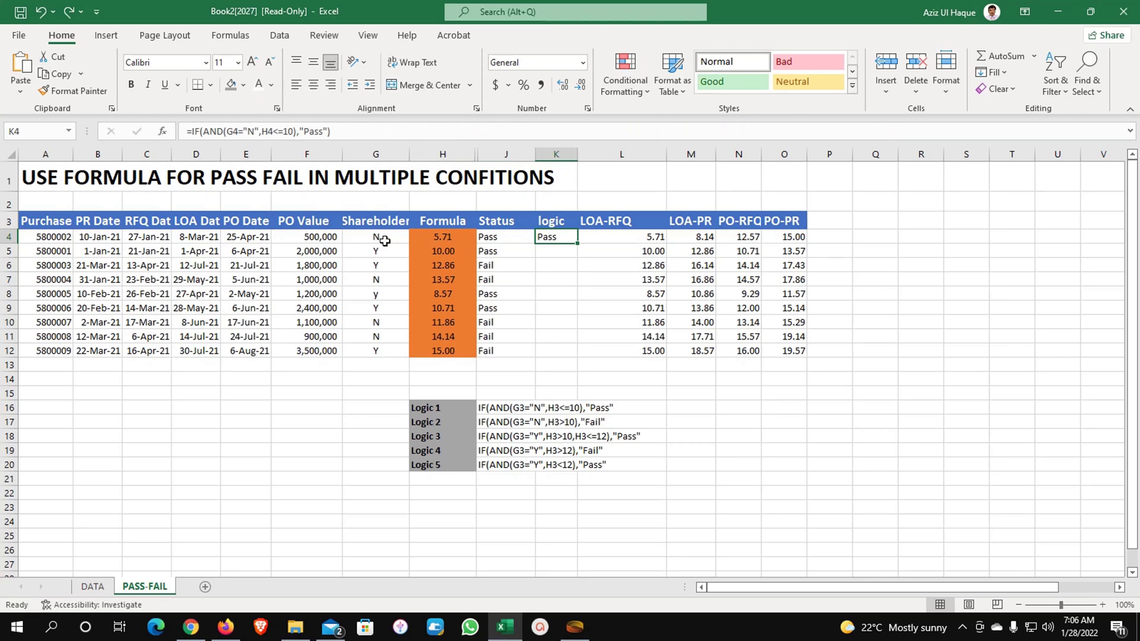
Copy the IF expression in K4 without its equals sign and nest the copy as the formula's value-if-false argument.
click(344, 132)
drag(343, 133, 191, 134)
key(ctrl+c)
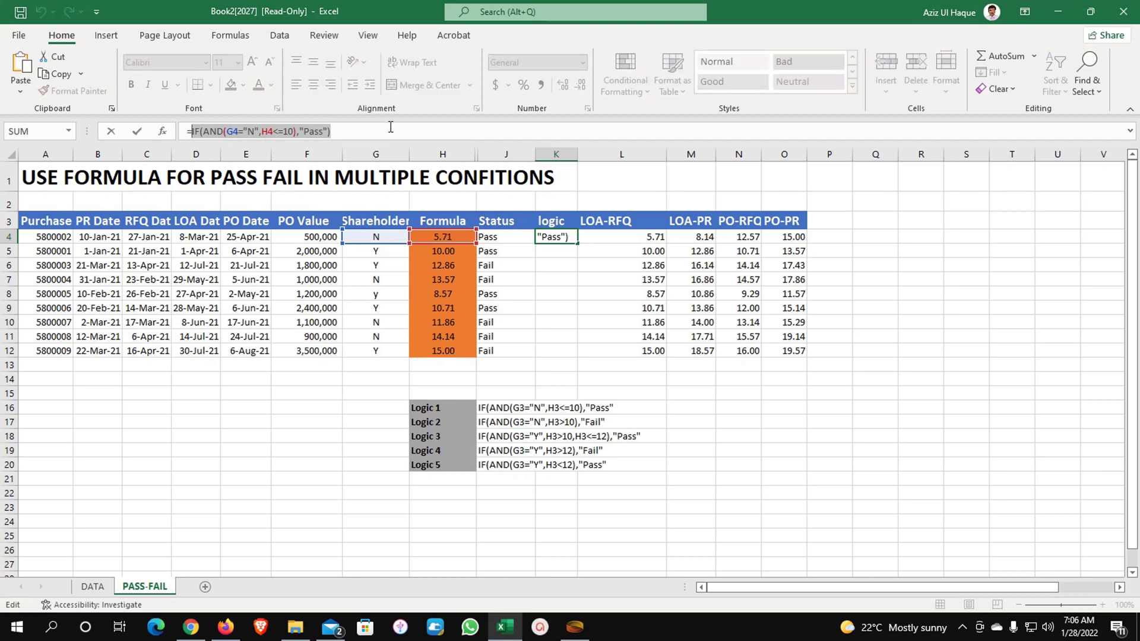
click(365, 130)
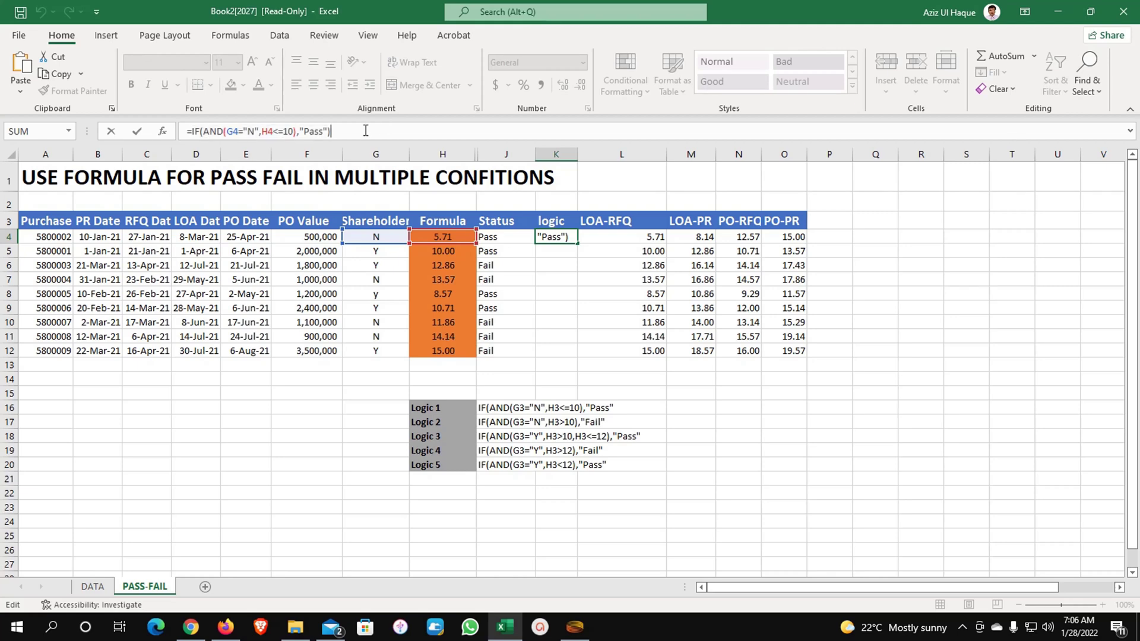
key(BackSpace)
text(,)
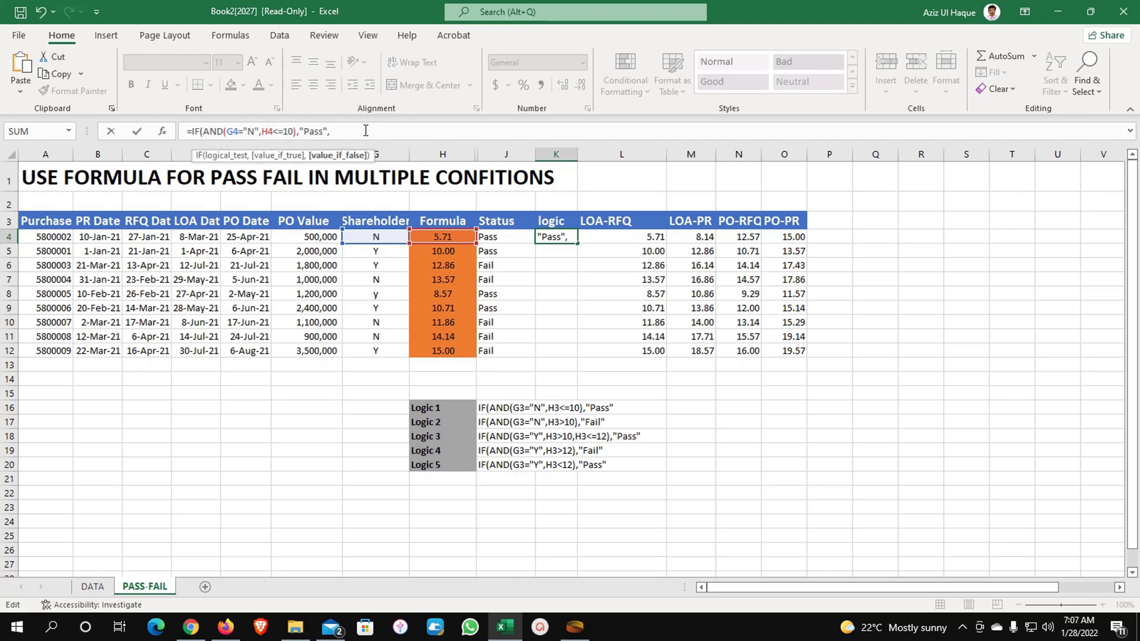
key(ctrl+v)
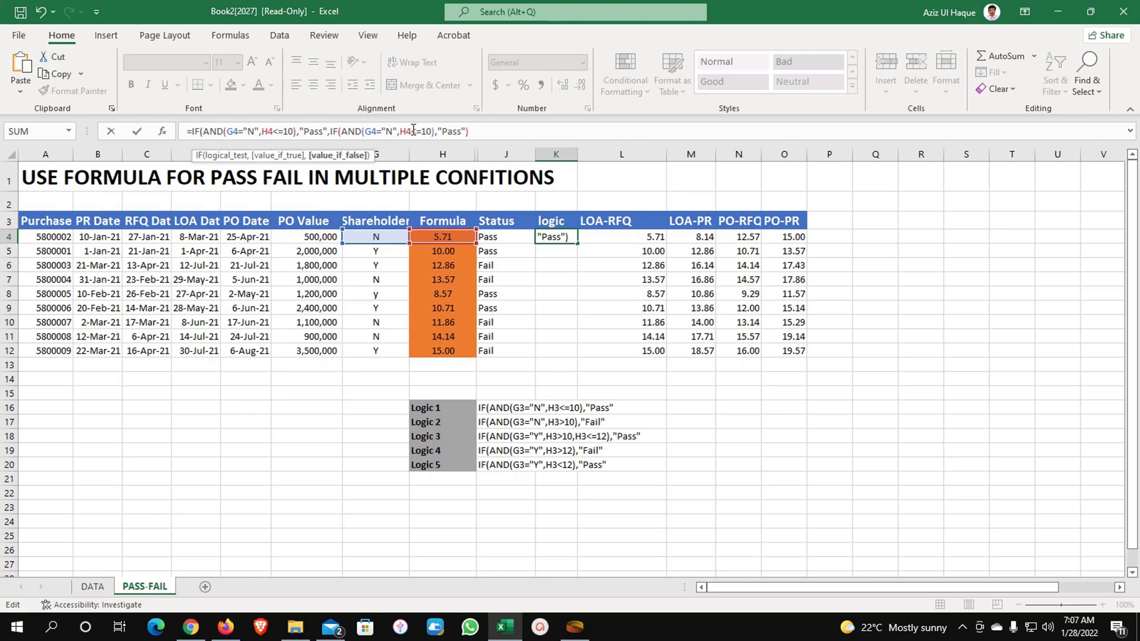
Change the second condition of the nested AND in the K4 formula to H4>10.
key(BackSpace)
key(ctrl+End)
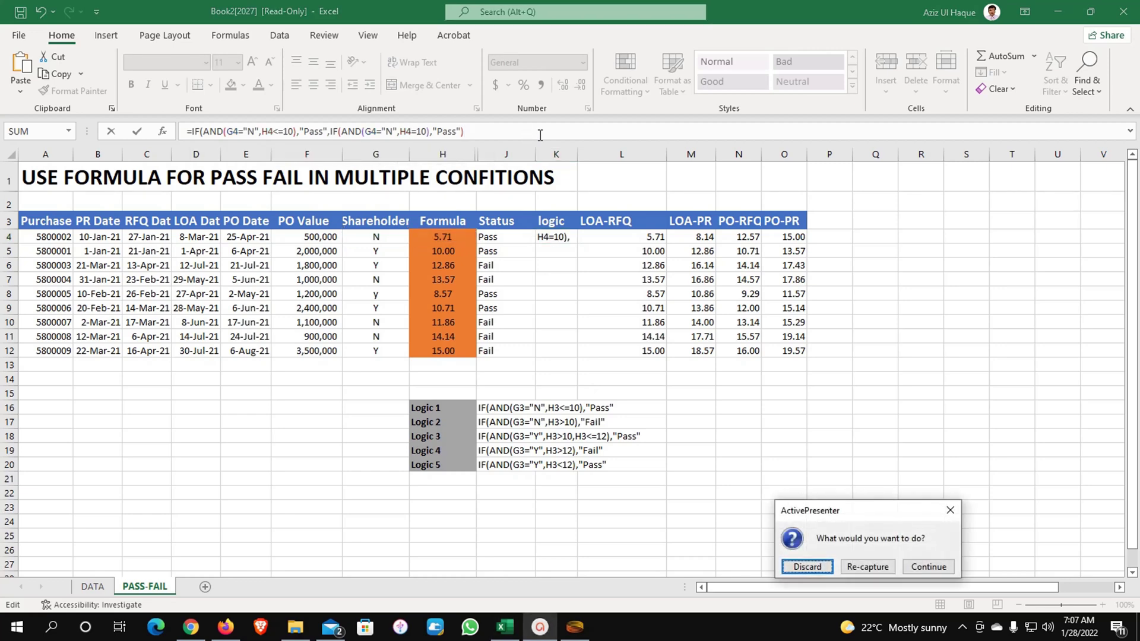
click(938, 567)
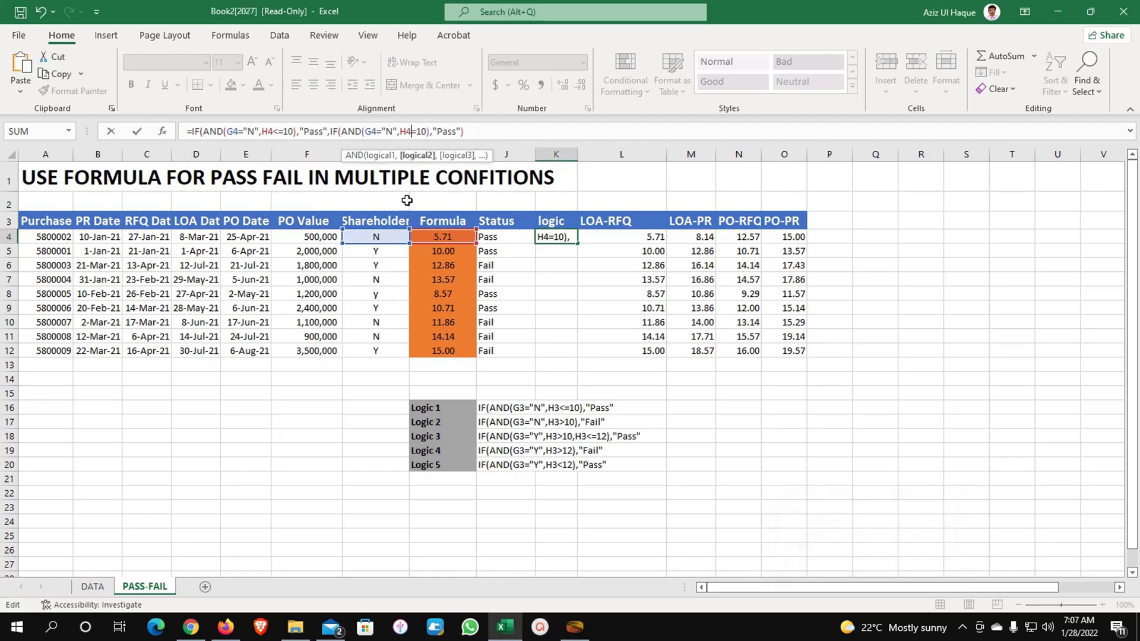
click(417, 134)
key(BackSpace)
text(>)
Replace the nested IF's result in K4 with "Fail", then close both IF functions and commit the formula.
click(443, 131)
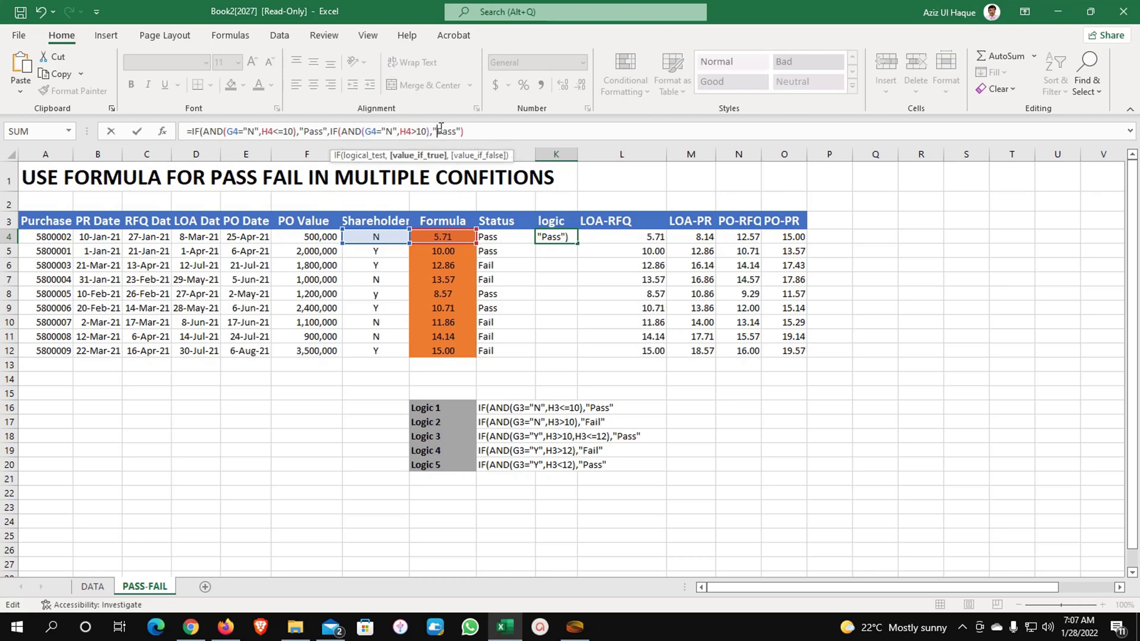
key(BackSpace)
key(ctrl+End)
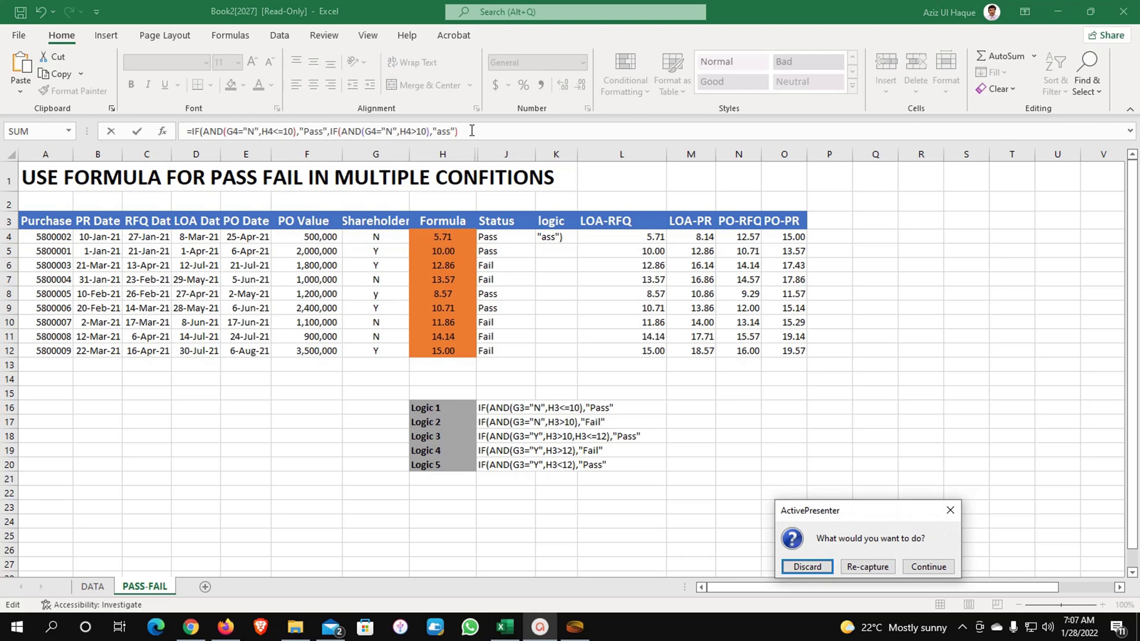
key(Tab)
key(Tab)
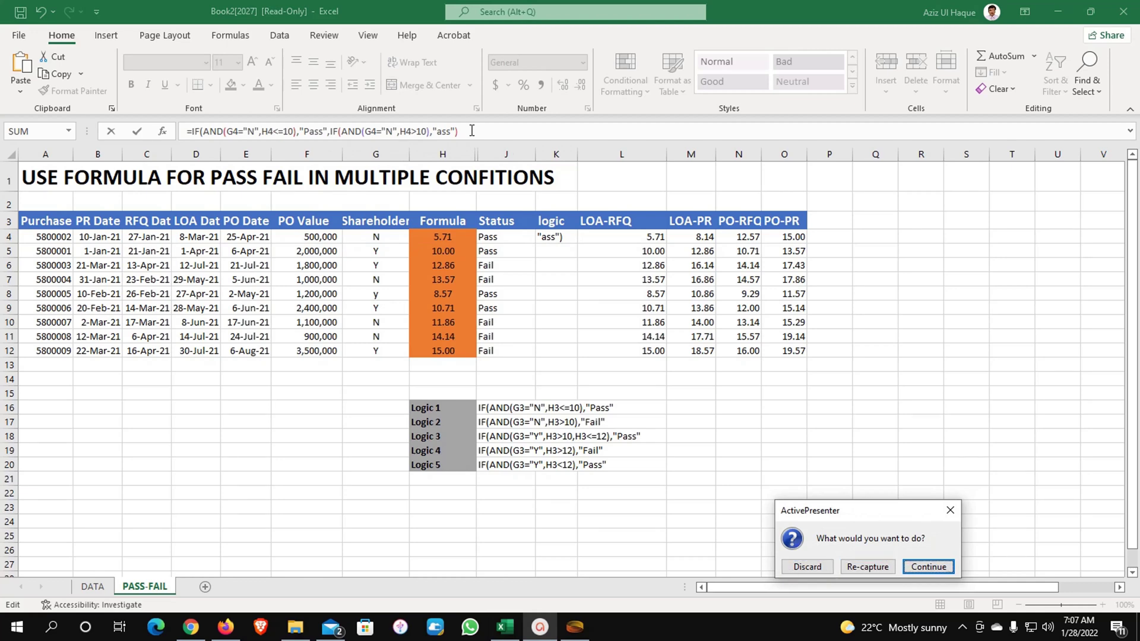
key(Return)
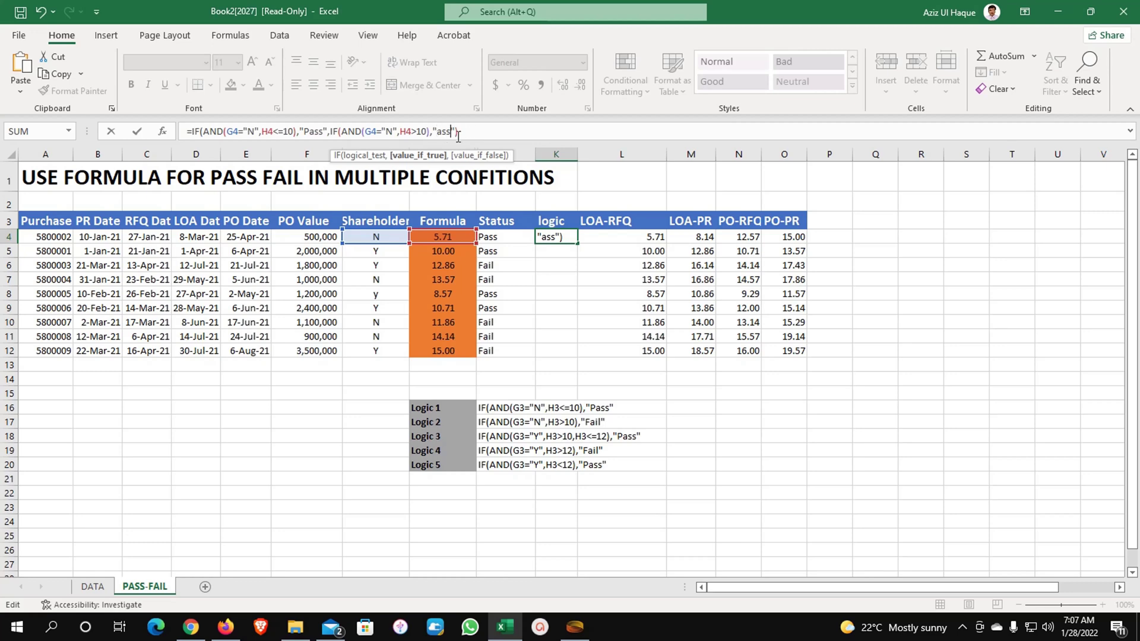
key(BackSpace)
key(BackSpace)
key(BackSpace)
text(Fail)
click(474, 131)
text())
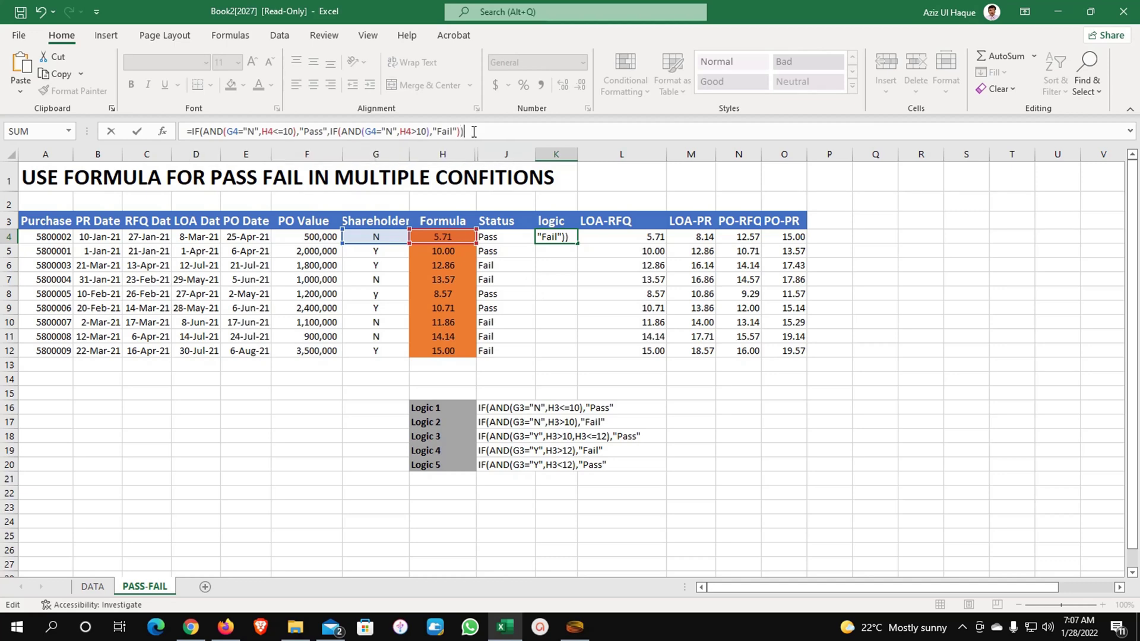
key(Return)
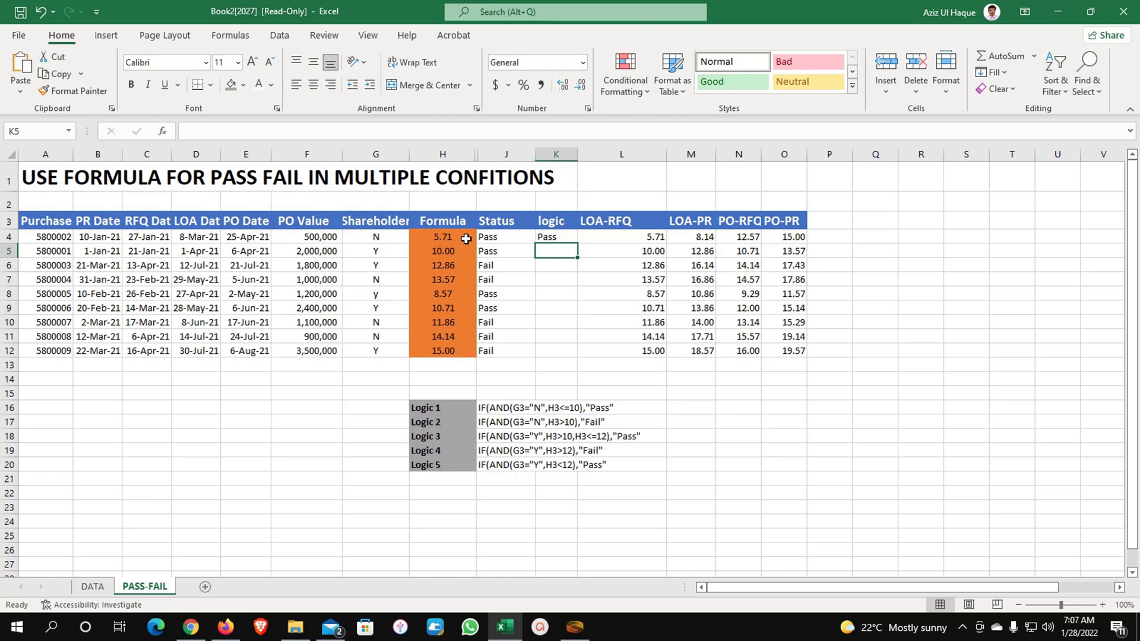
Test the K4 formula by entering 11 in H4, and check the result in K4.
click(464, 239)
text(11)
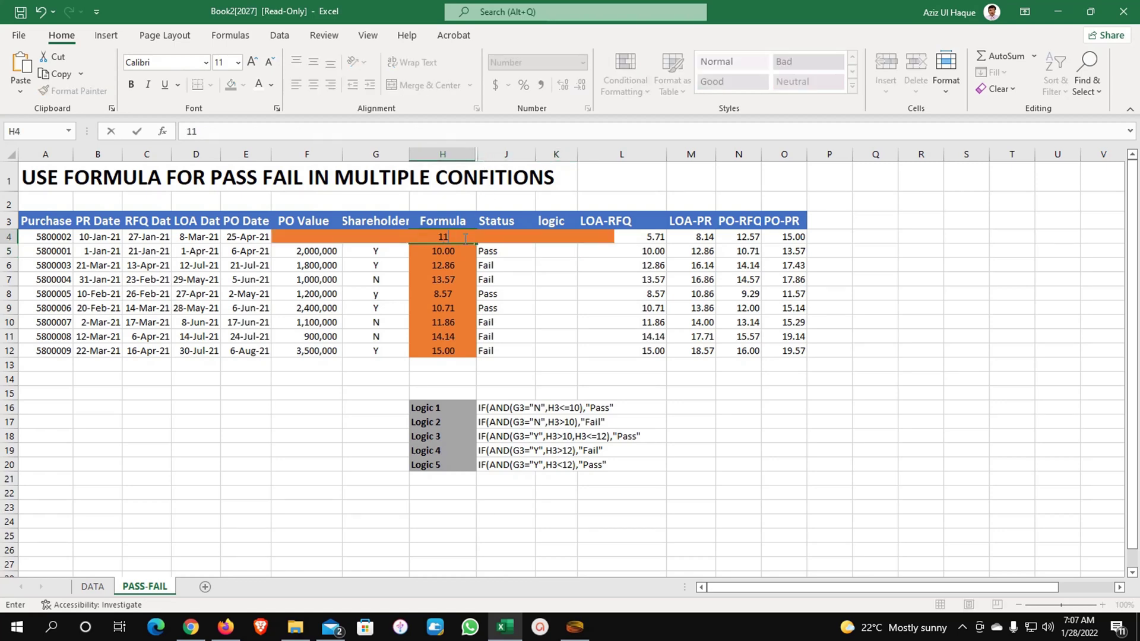
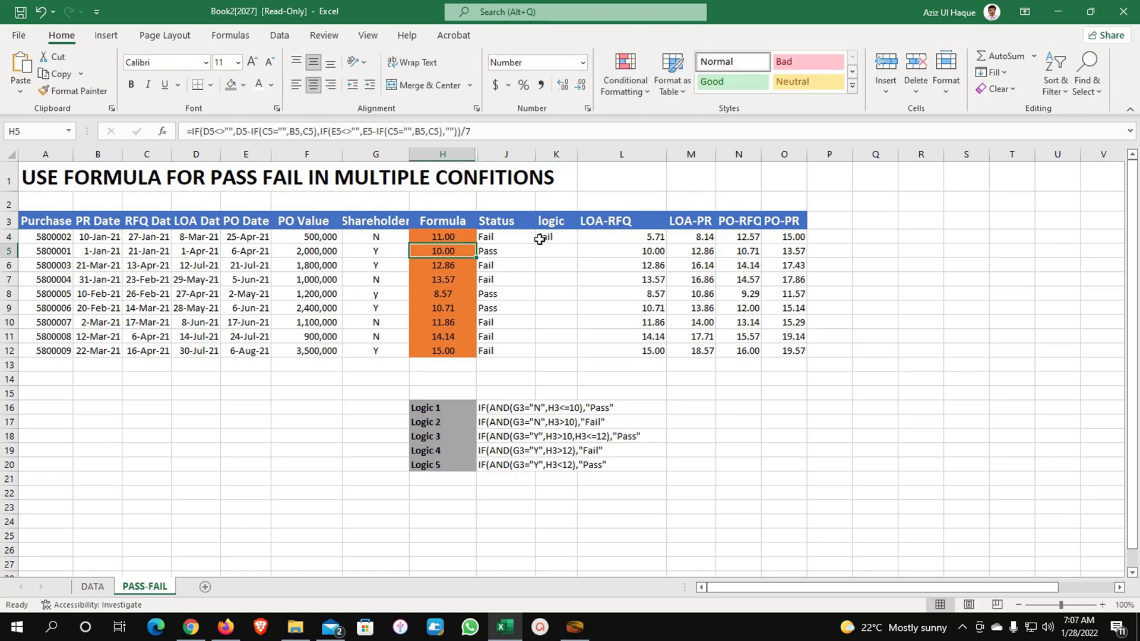
click(541, 239)
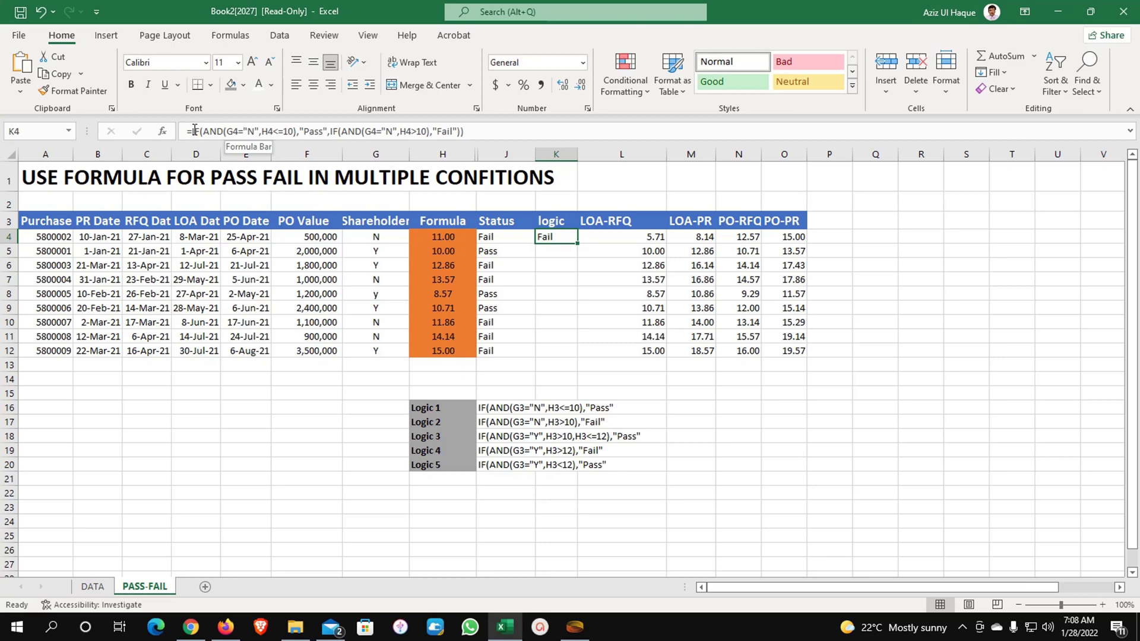
Extend the K4 formula after "Fail" with a third nested IF(AND( whose first condition is G4="Y".
click(477, 131)
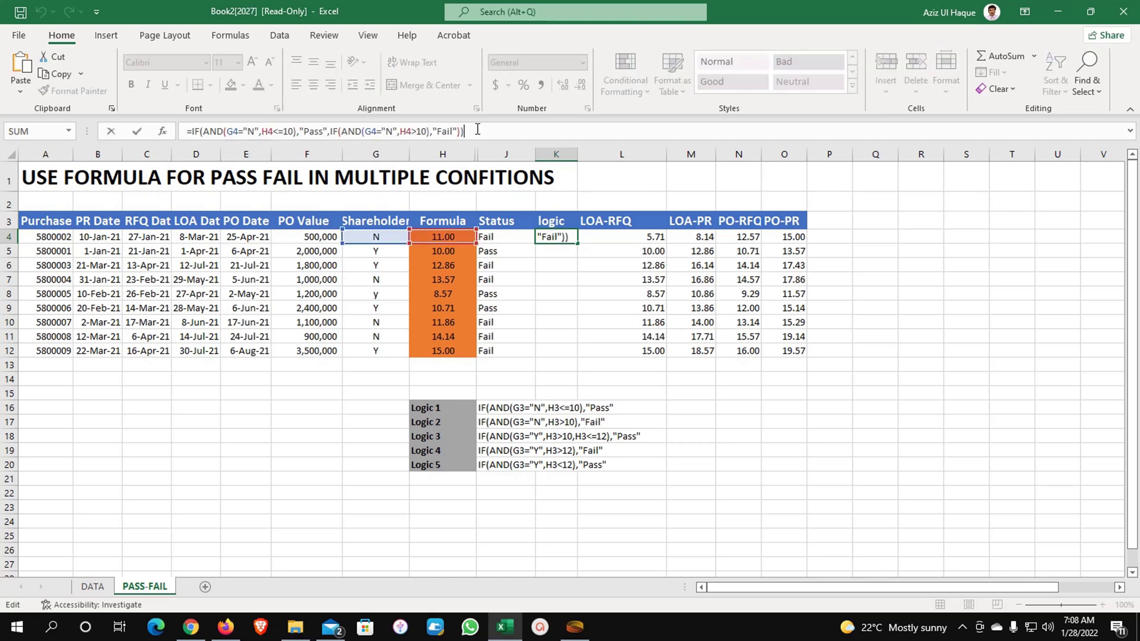
key(BackSpace)
key(BackSpace)
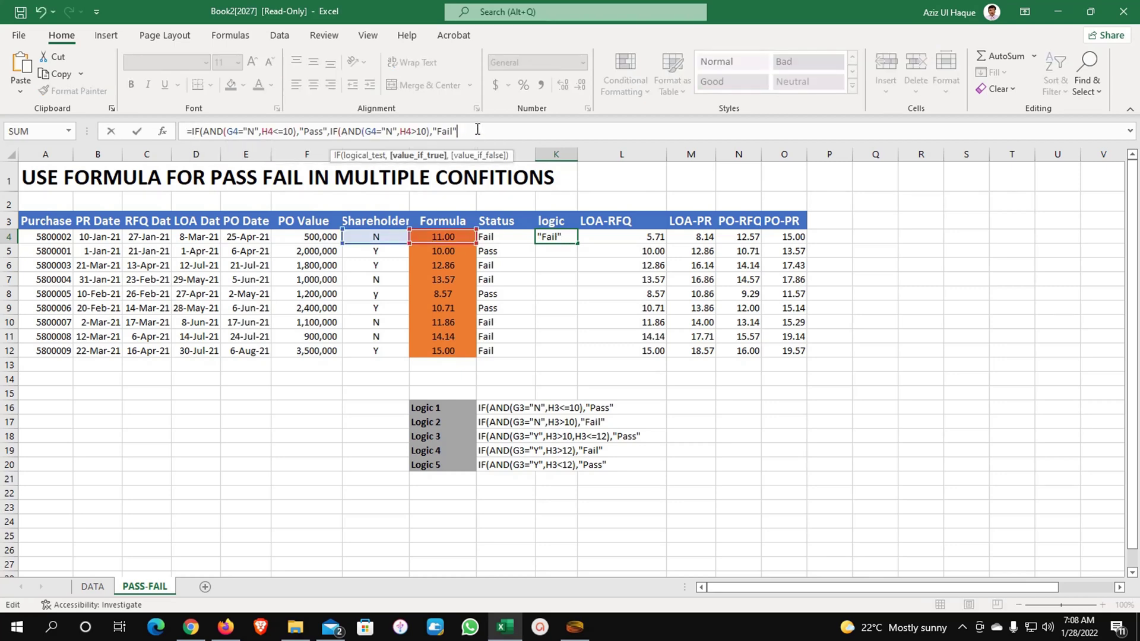
text(,)
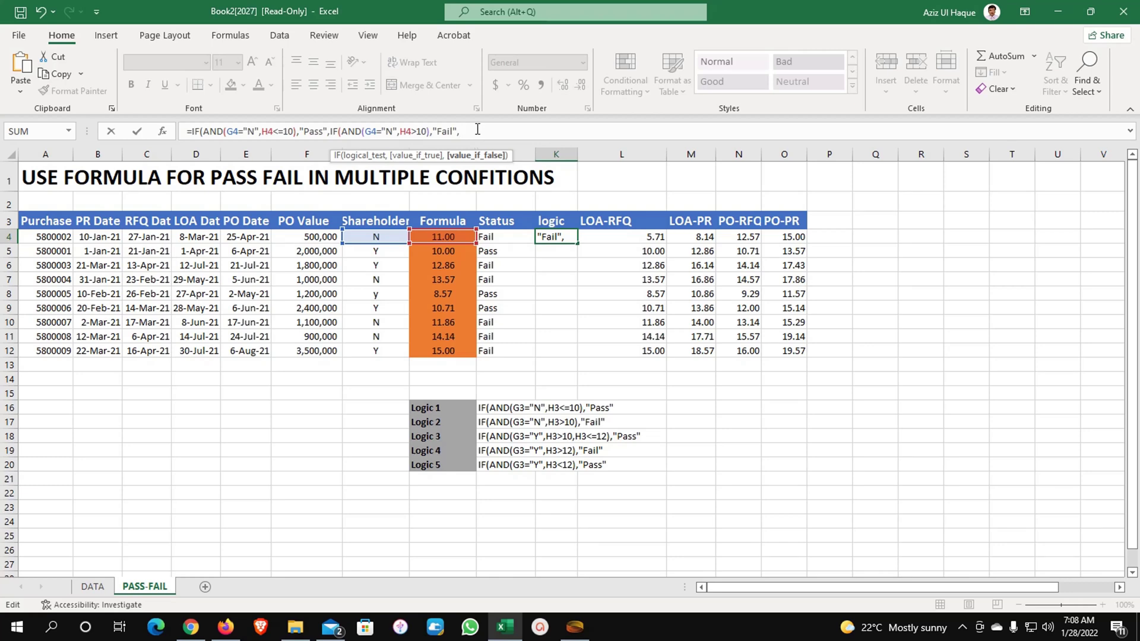
text(IF()
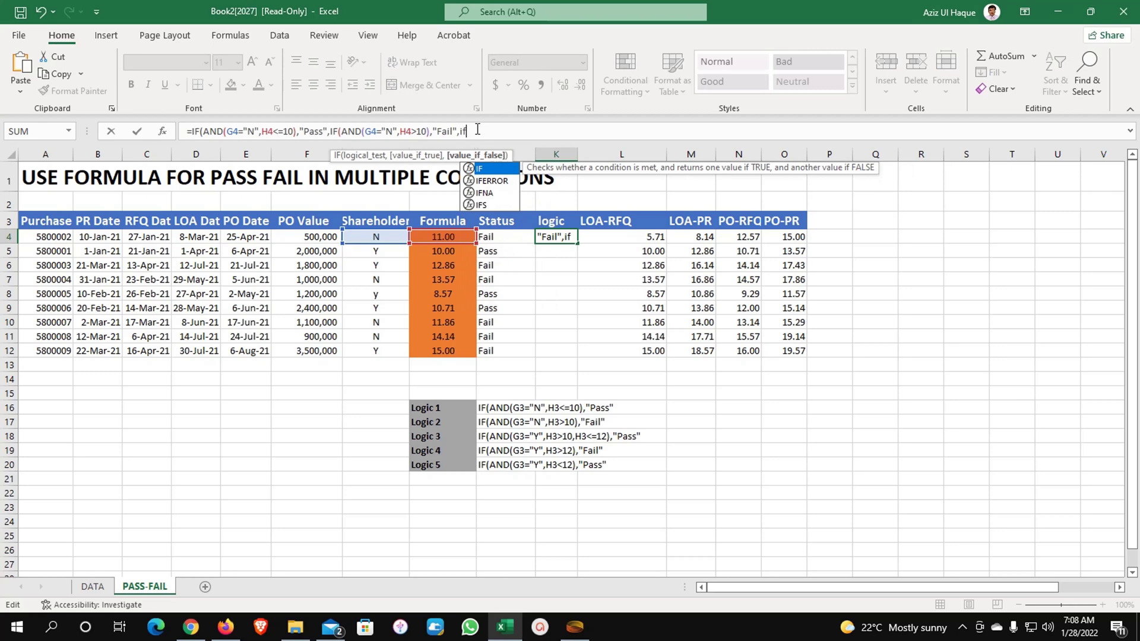
text(and)
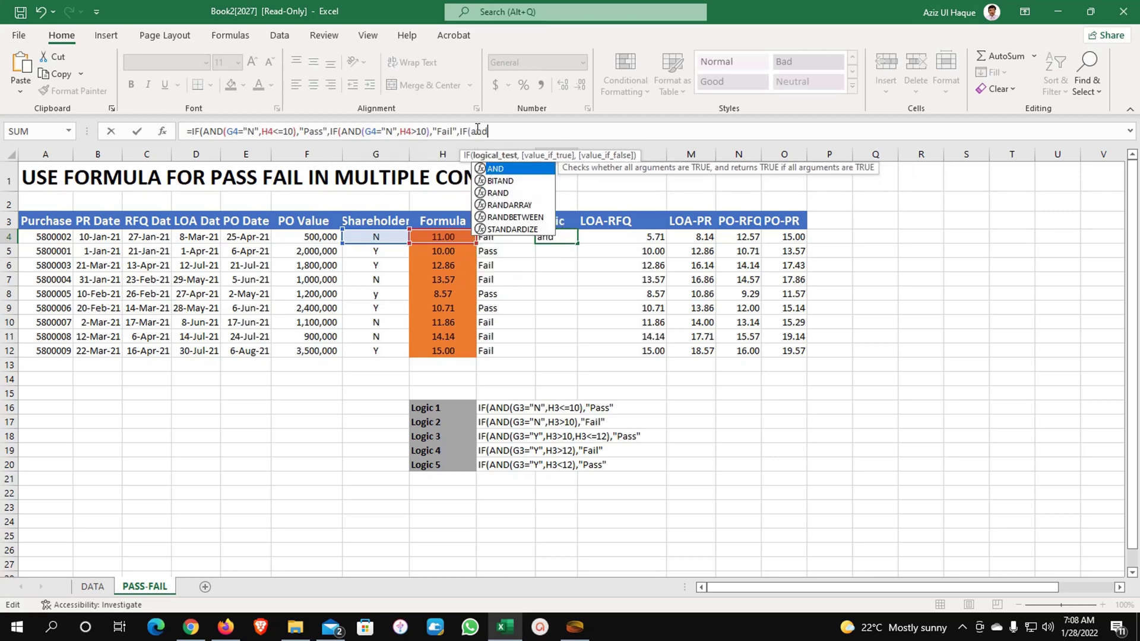
key(Tab)
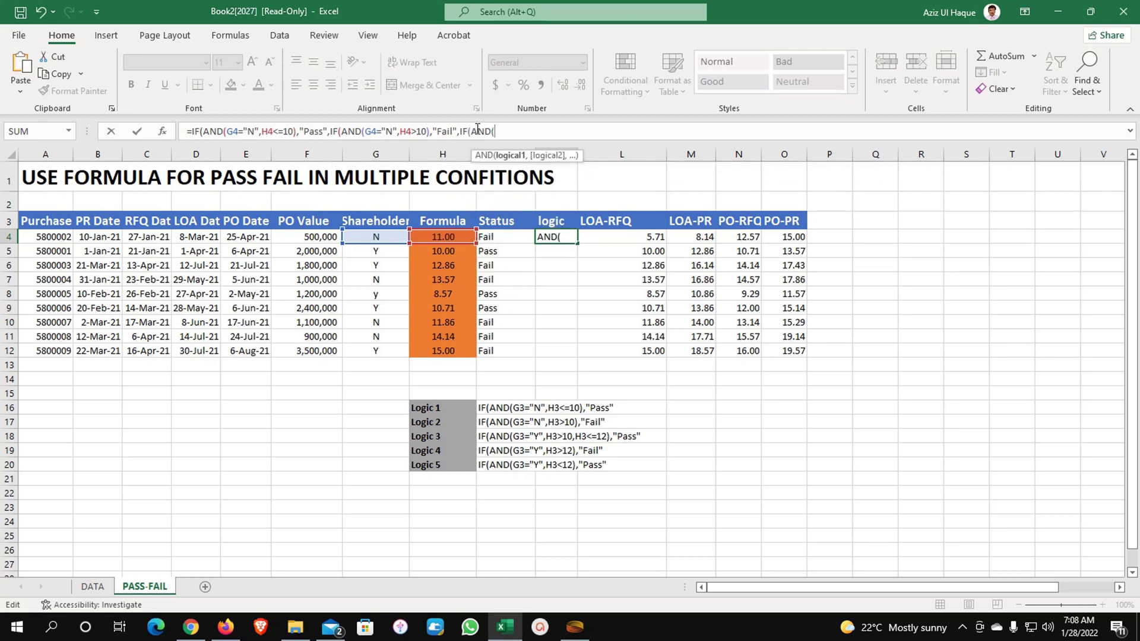
click(378, 238)
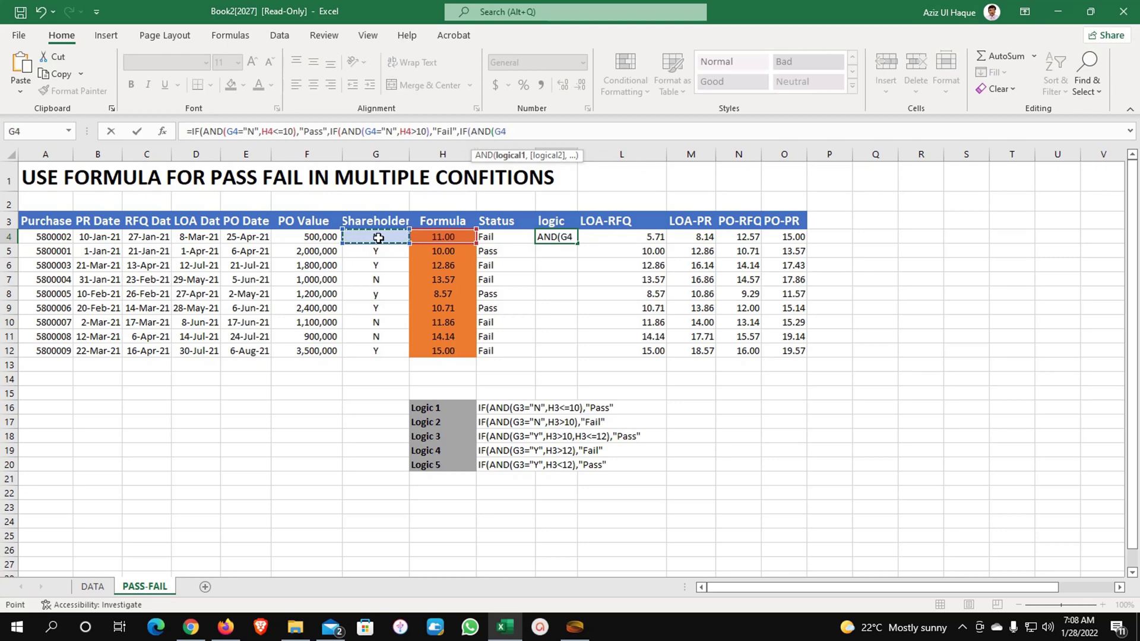
text(=")
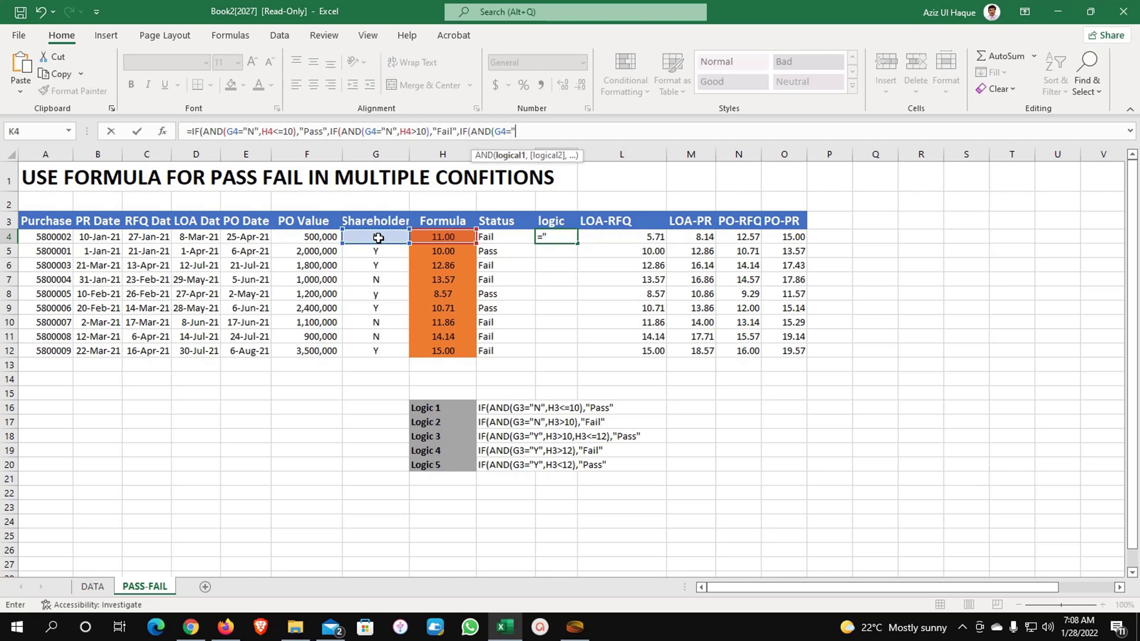
text(Y",)
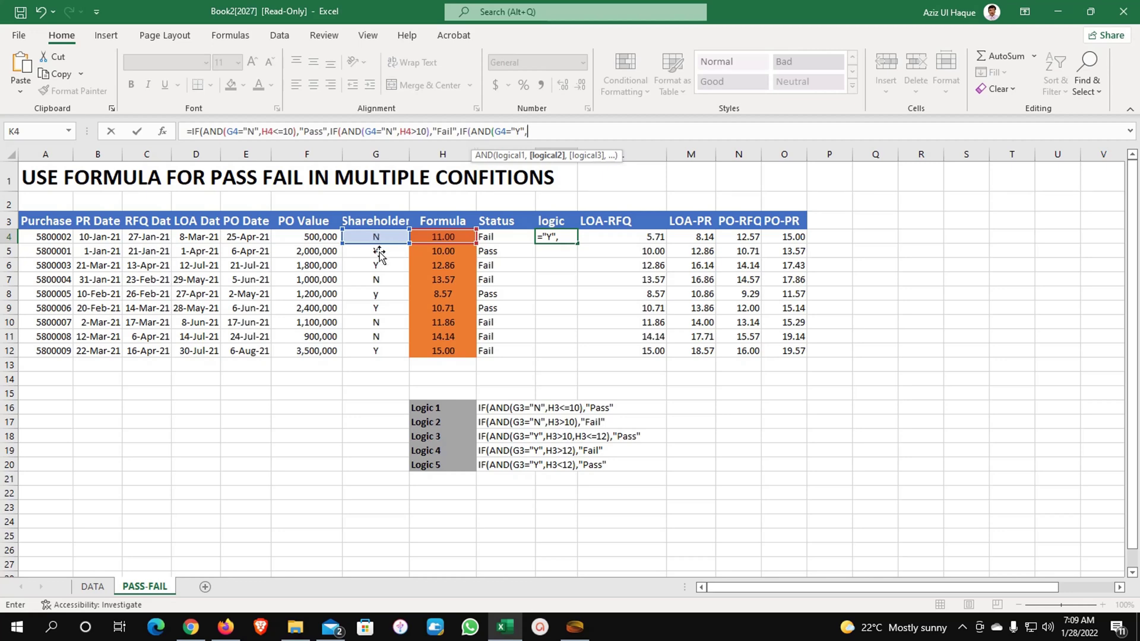
Add the conditions H4>10 and H4<=12 with the result "Pass" to the third IF, then close and commit the K4 formula.
click(450, 238)
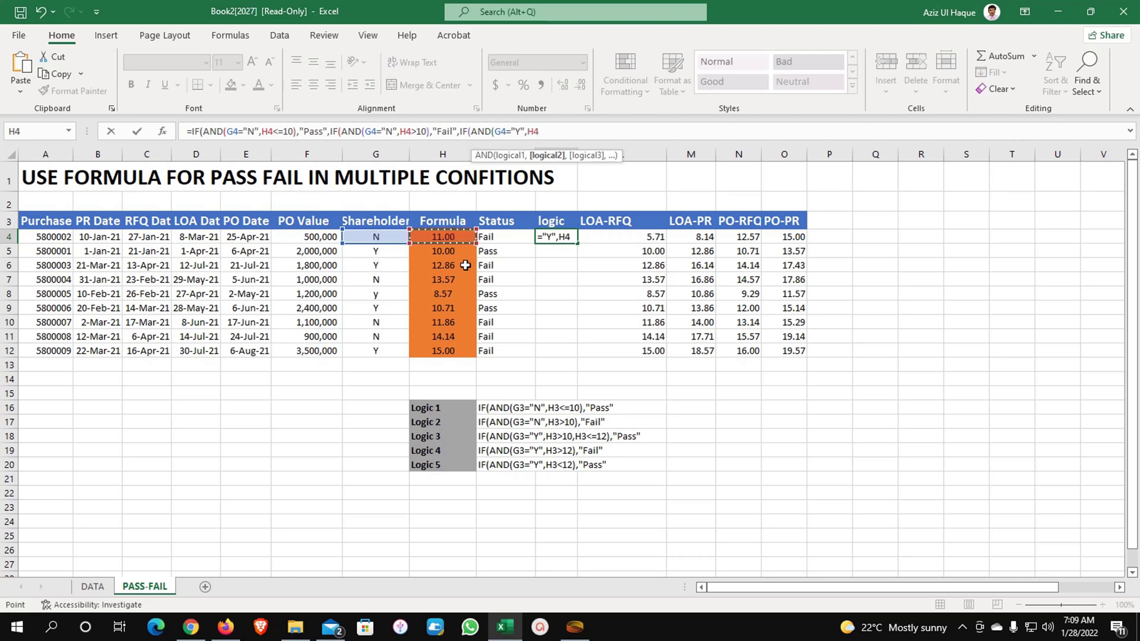
text(>10,)
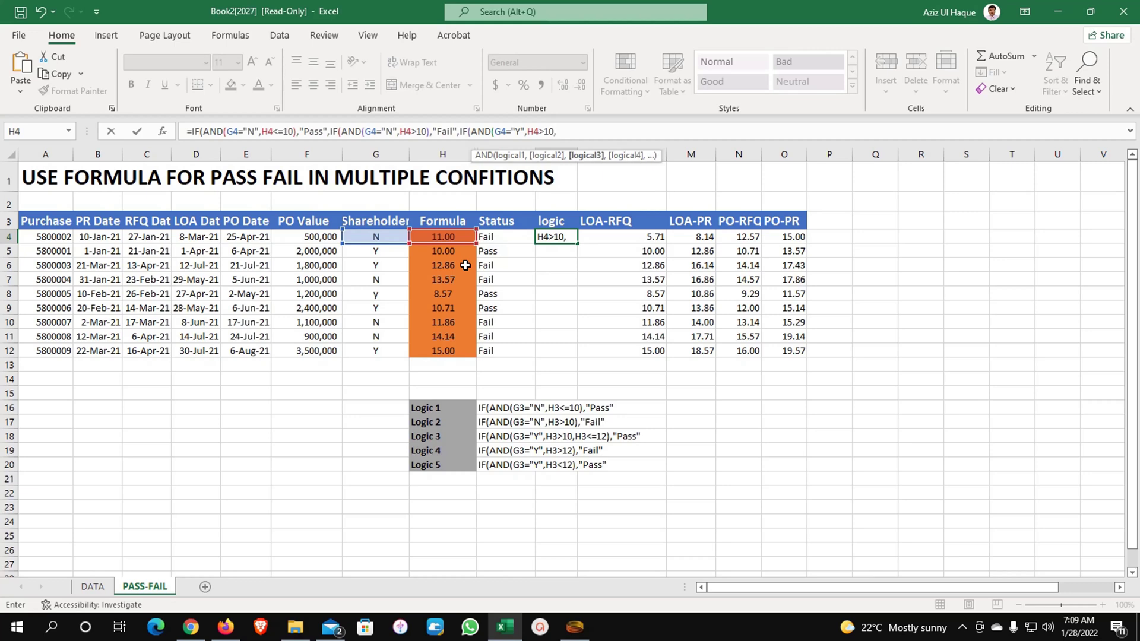
click(441, 239)
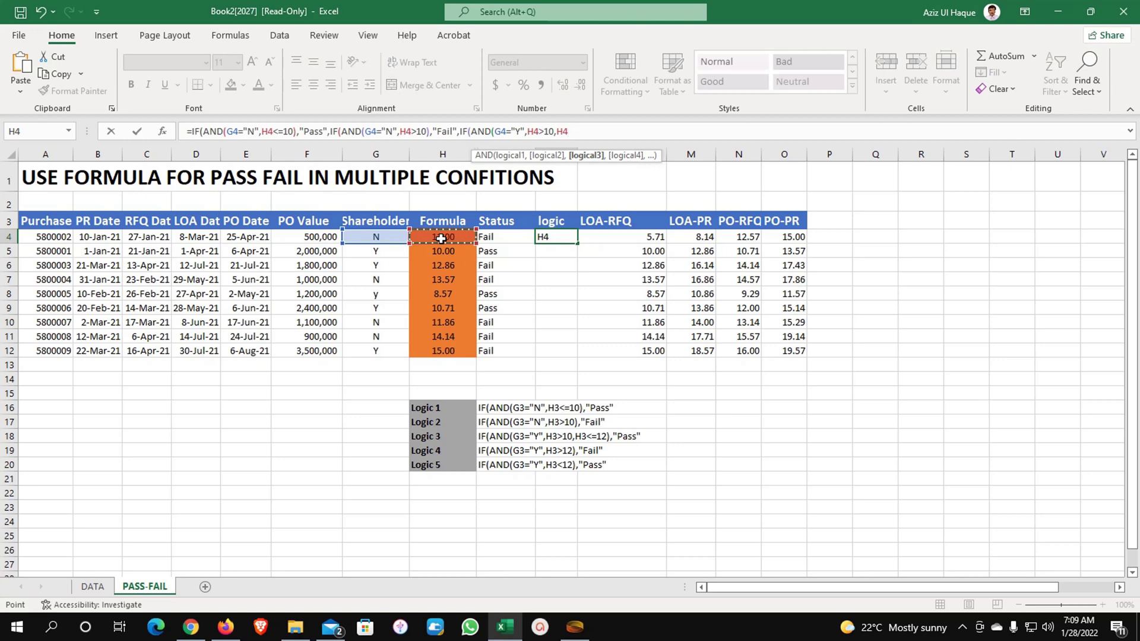
text(<=12)
text(),)
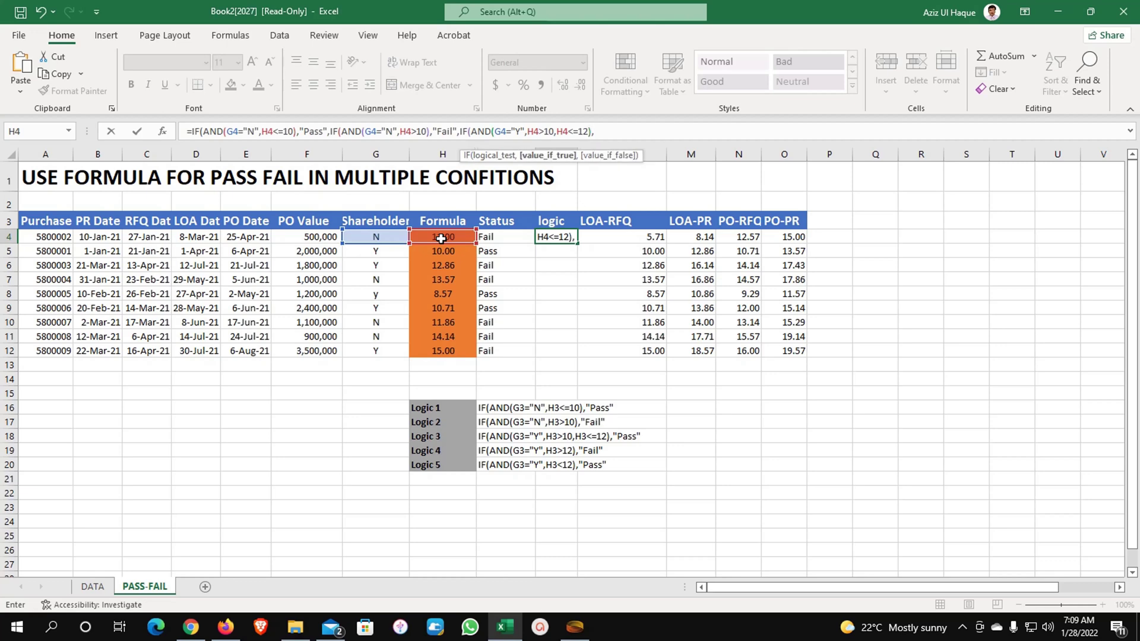
text("Pass"))))
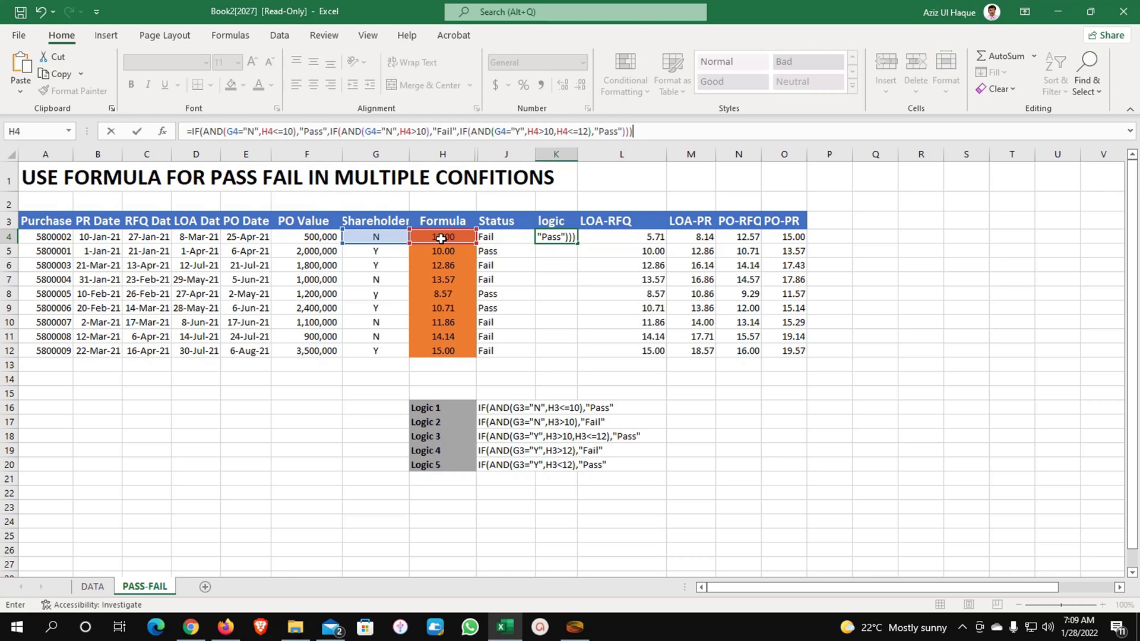
key(Return)
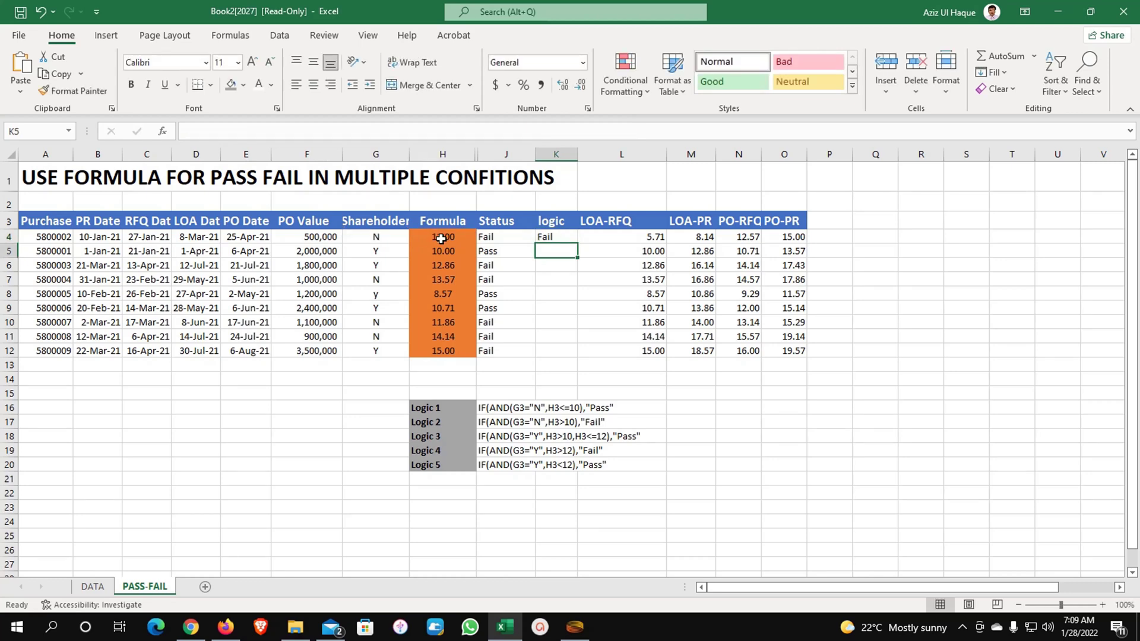
Test the K4 formula by setting G4 to y and replacing H4 with 12 and then with 13.
key(Up)
click(385, 238)
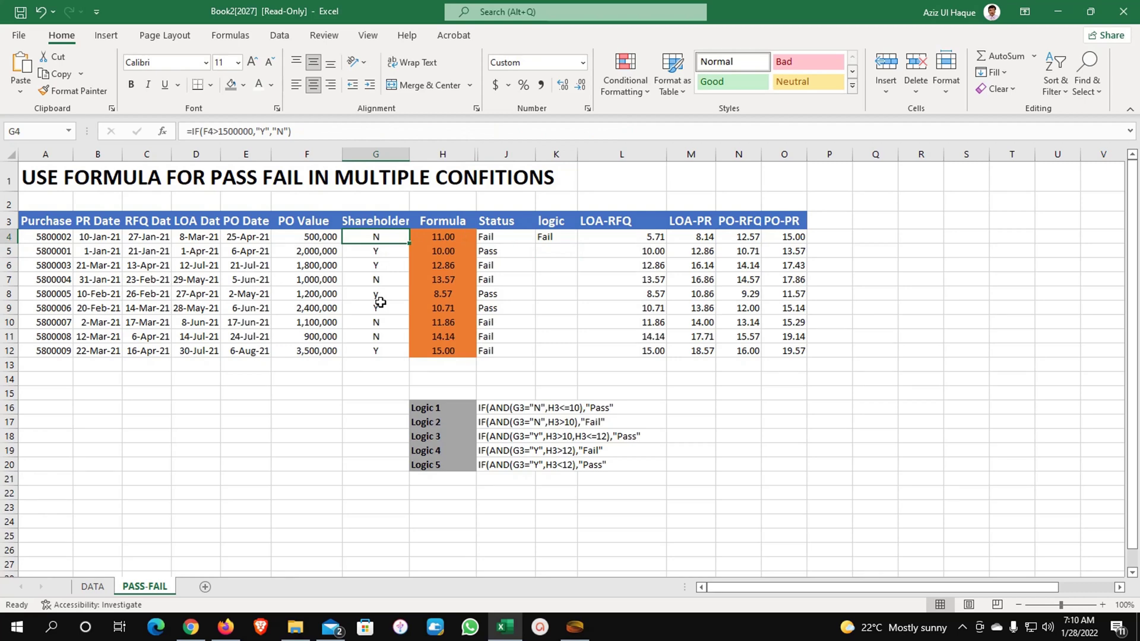
text(y)
key(Tab)
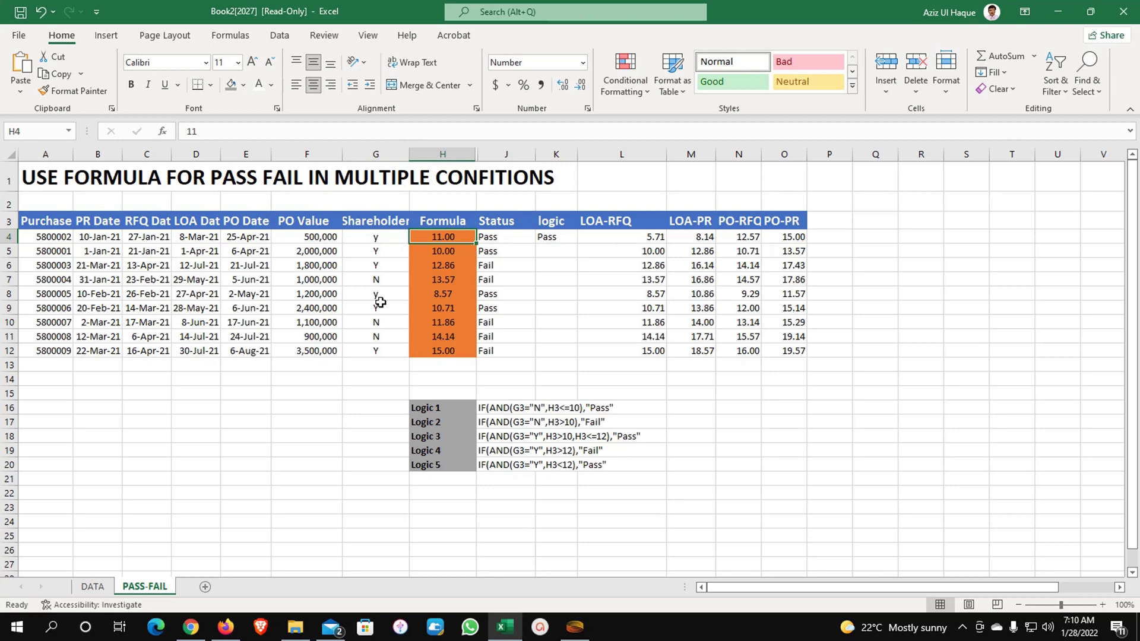
text(12)
key(Tab)
key(shift+Tab)
text(13)
key(Return)
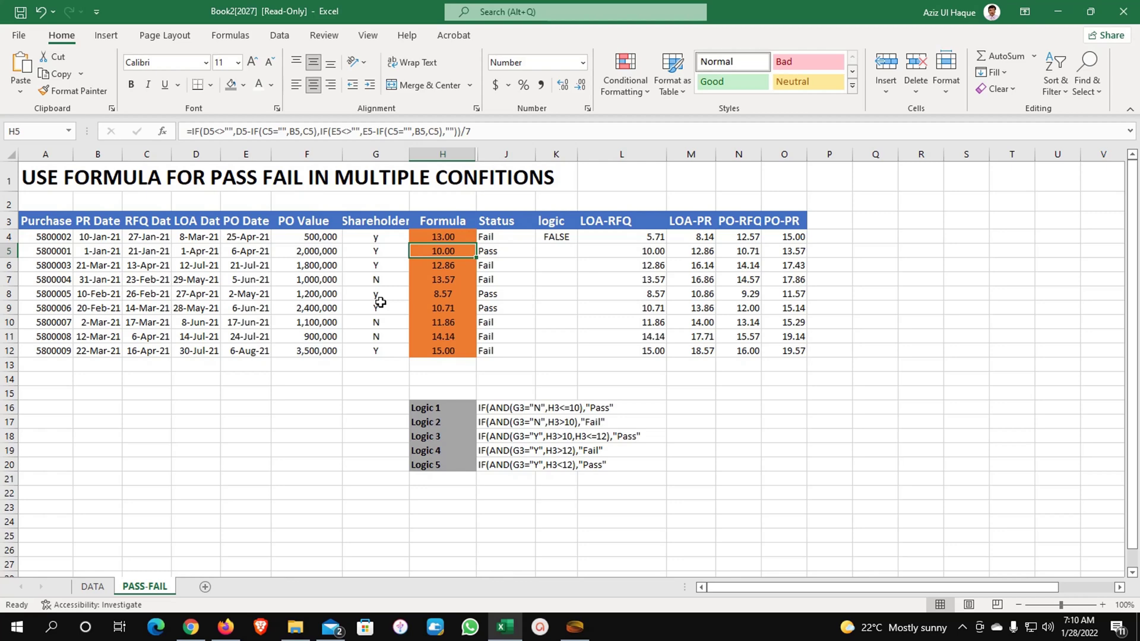
click(445, 235)
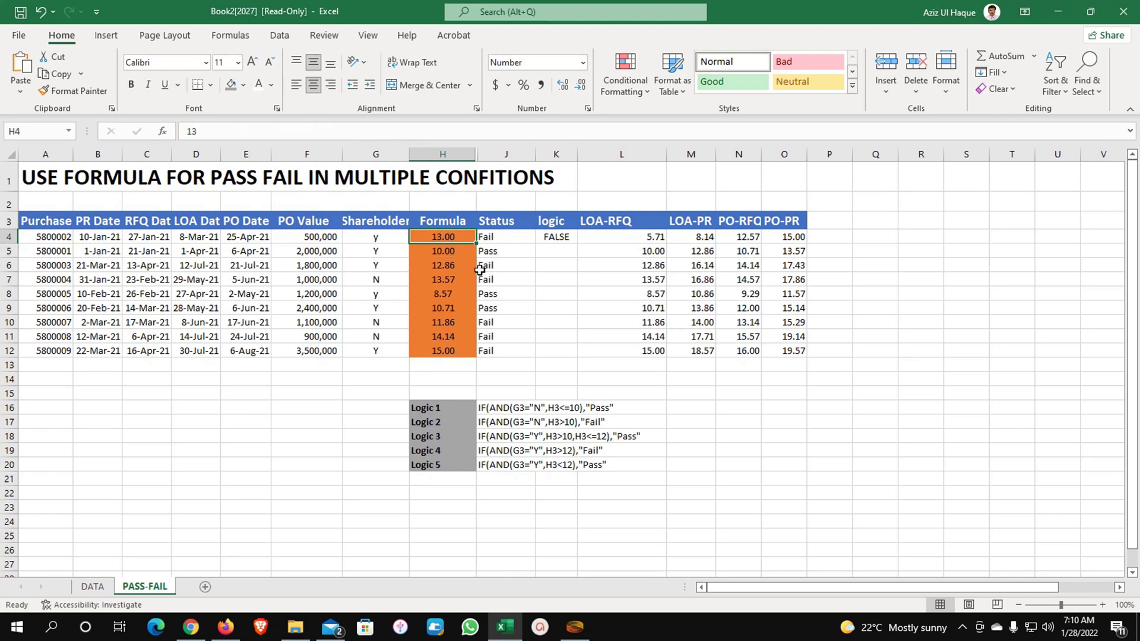
Reopen the K4 formula and replace its closing brackets after the last "Pass" with a fourth nested IF(AND(.
click(542, 237)
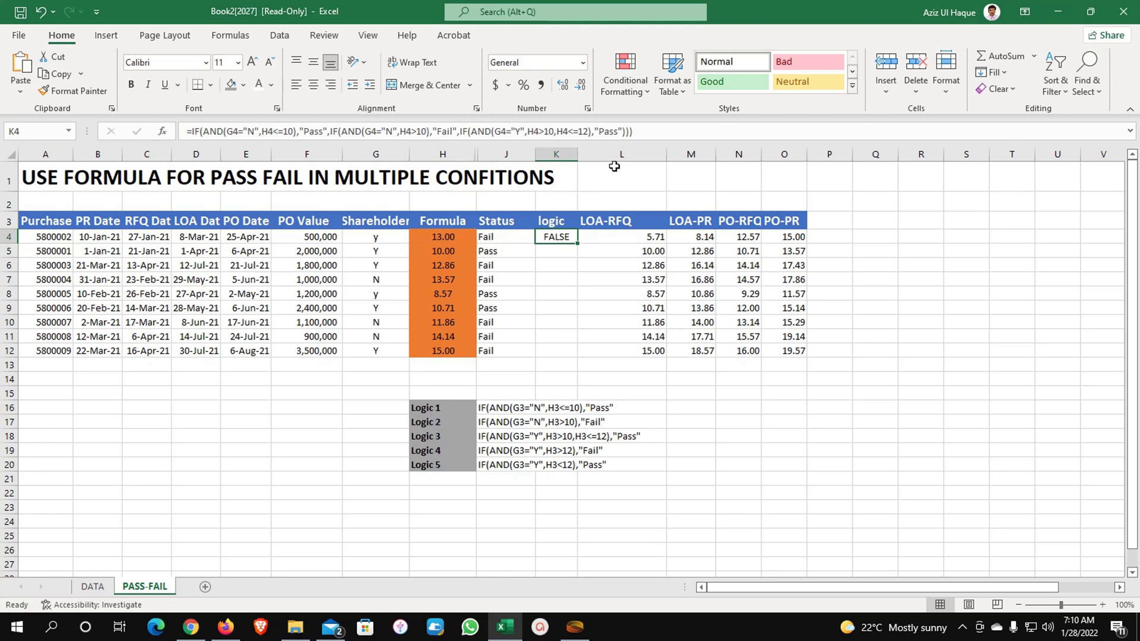
click(648, 130)
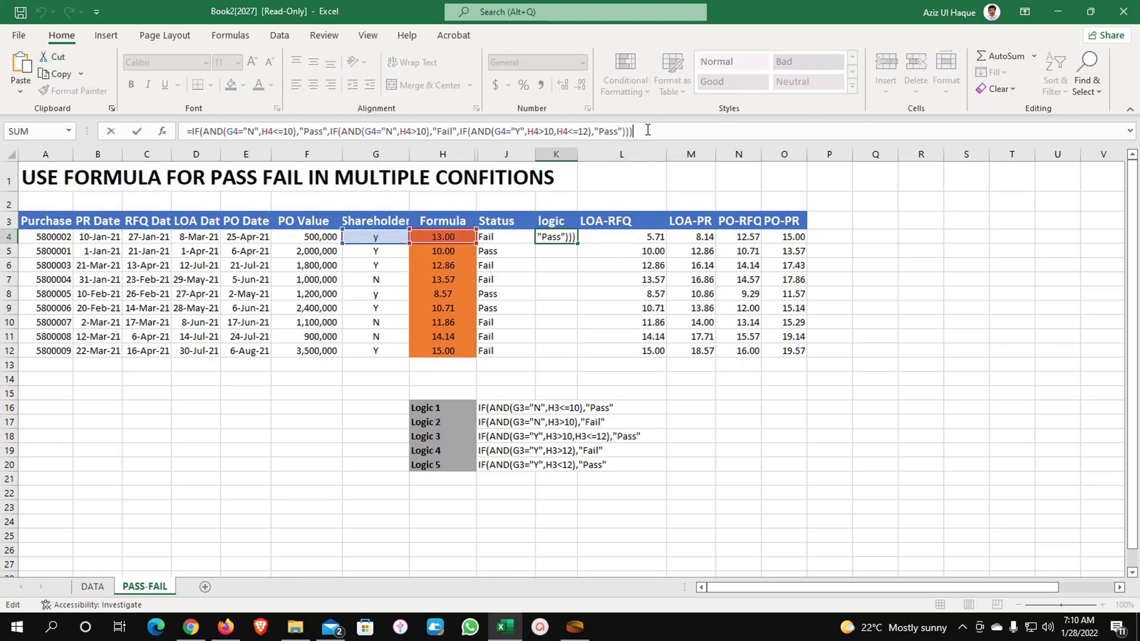
key(BackSpace)
key(BackSpace)
key(BackSpace)
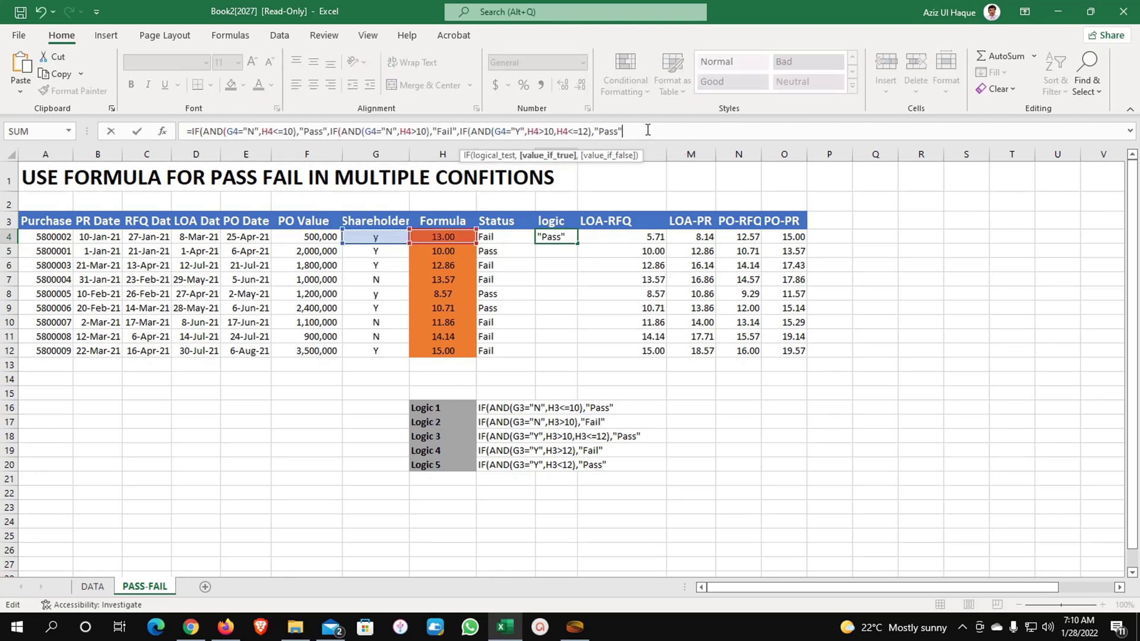
text(,)
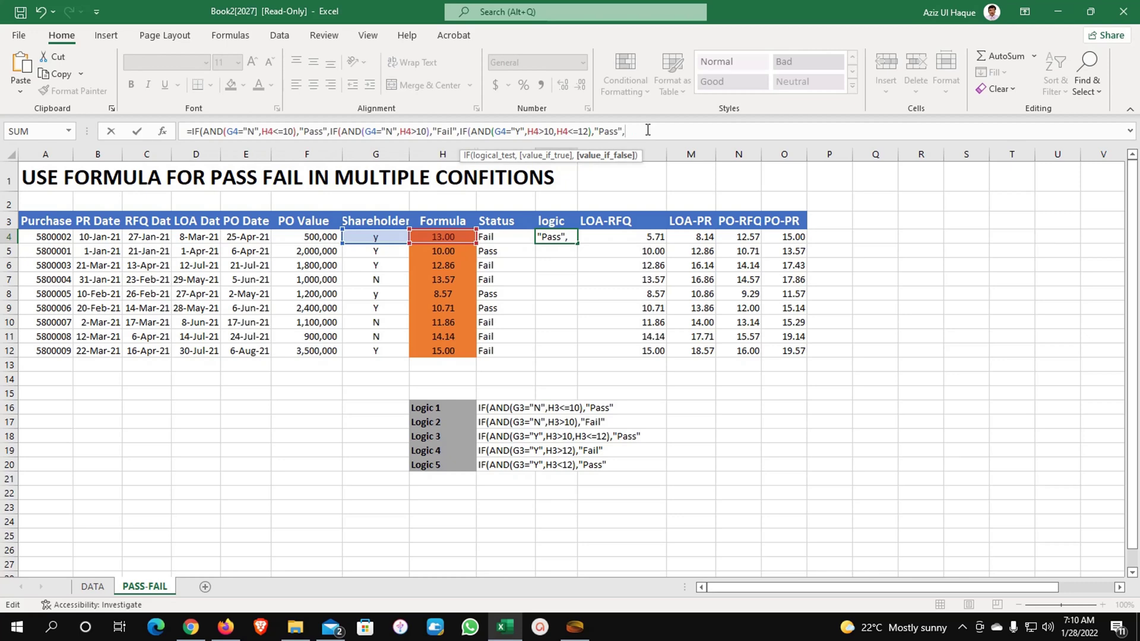
text(if)
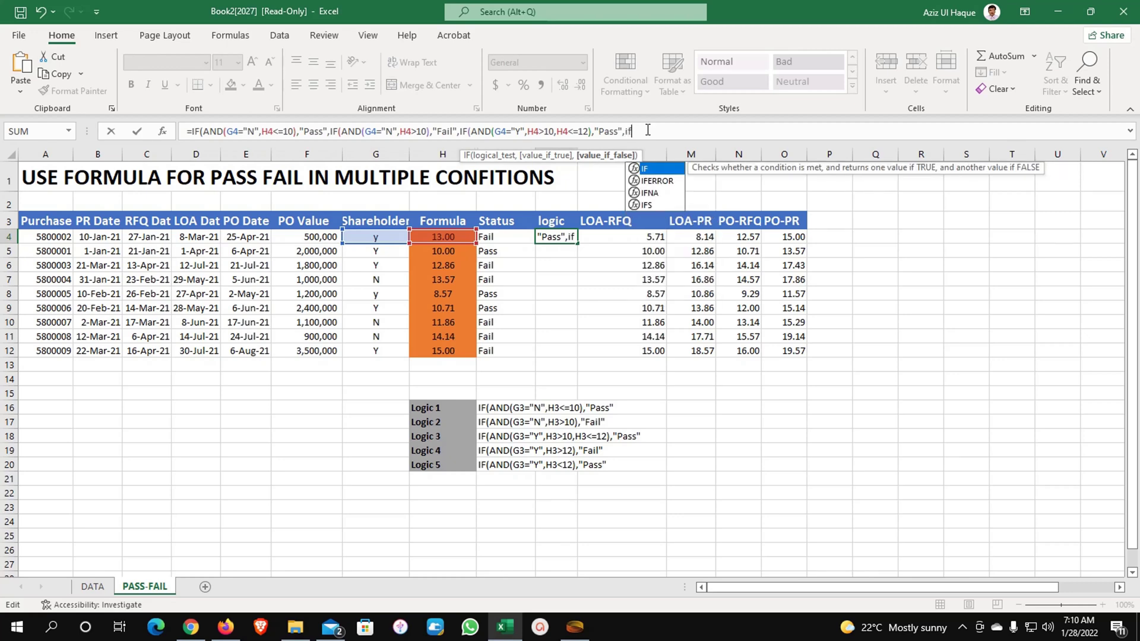
key(Tab)
text(and)
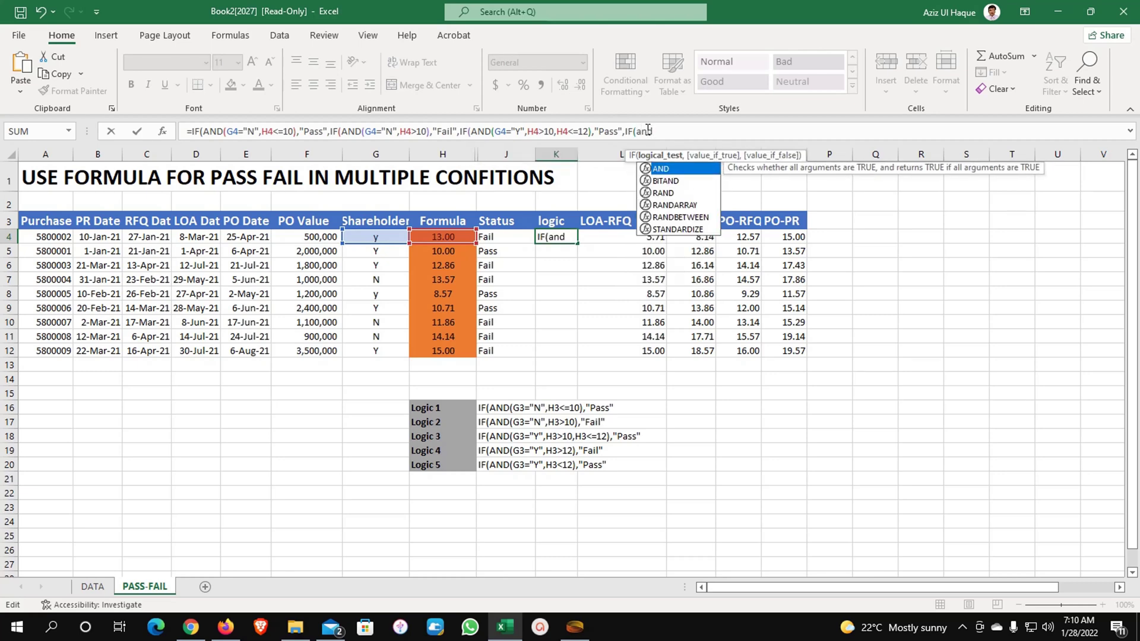
key(Tab)
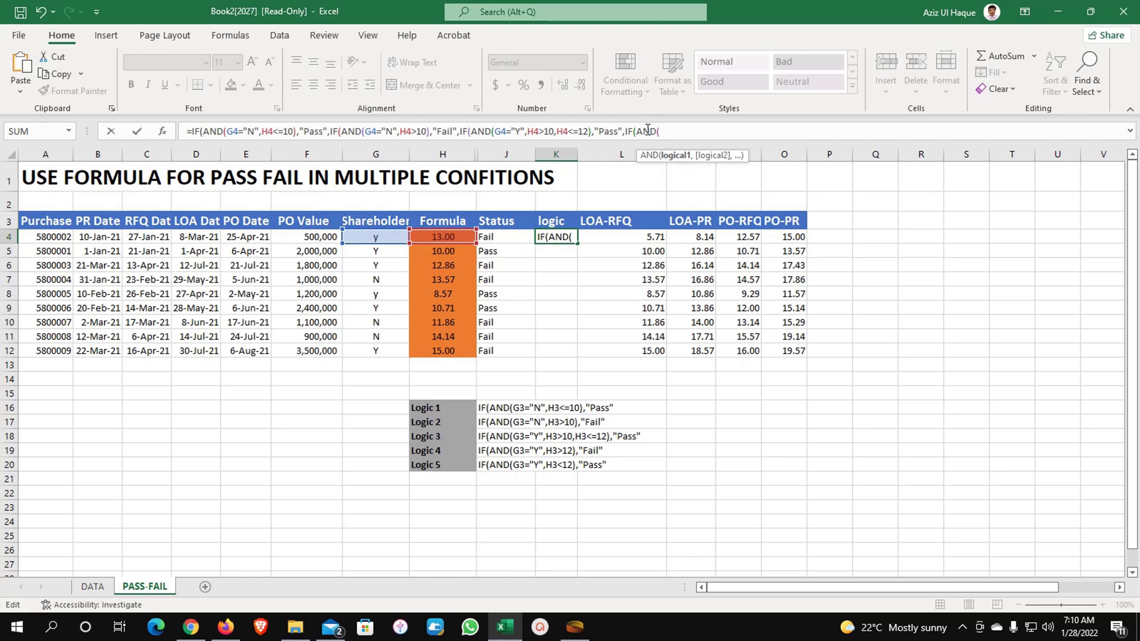
Give the fourth IF the conditions G4="Y" and H4>12 with the result "Fail", then close and commit the K4 formula.
click(380, 237)
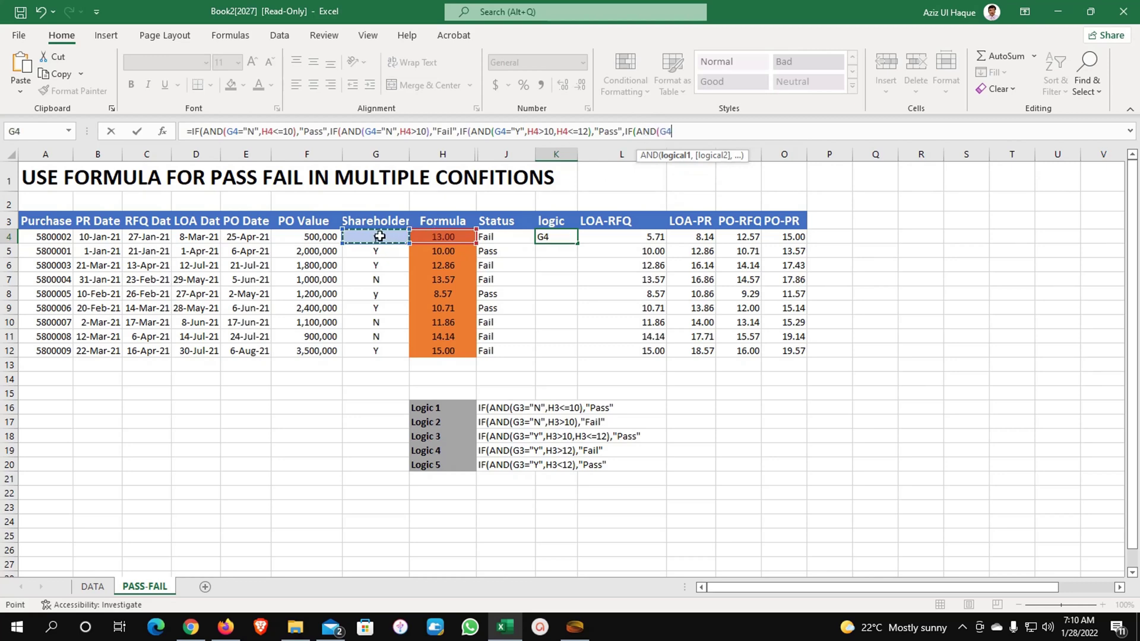
text(="Y",)
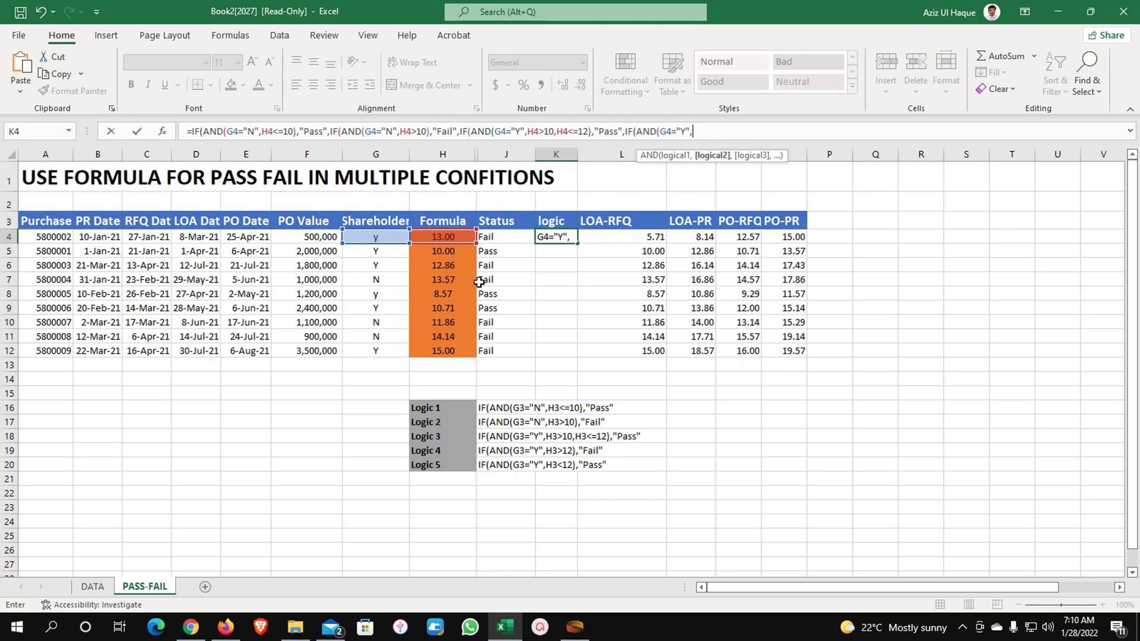
click(443, 238)
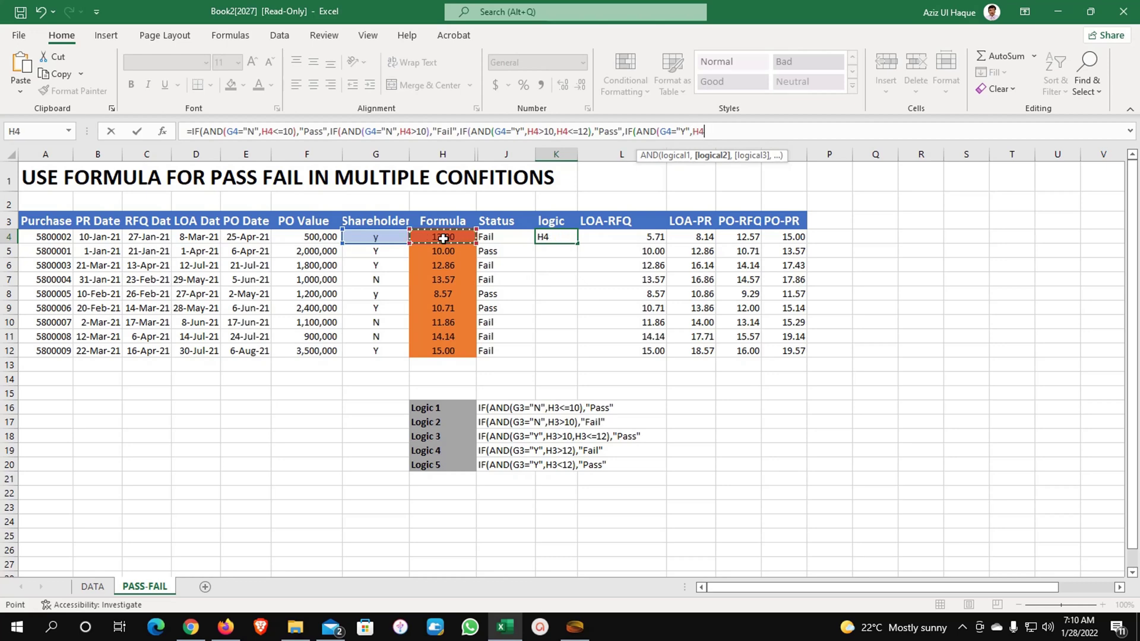
text(>12))
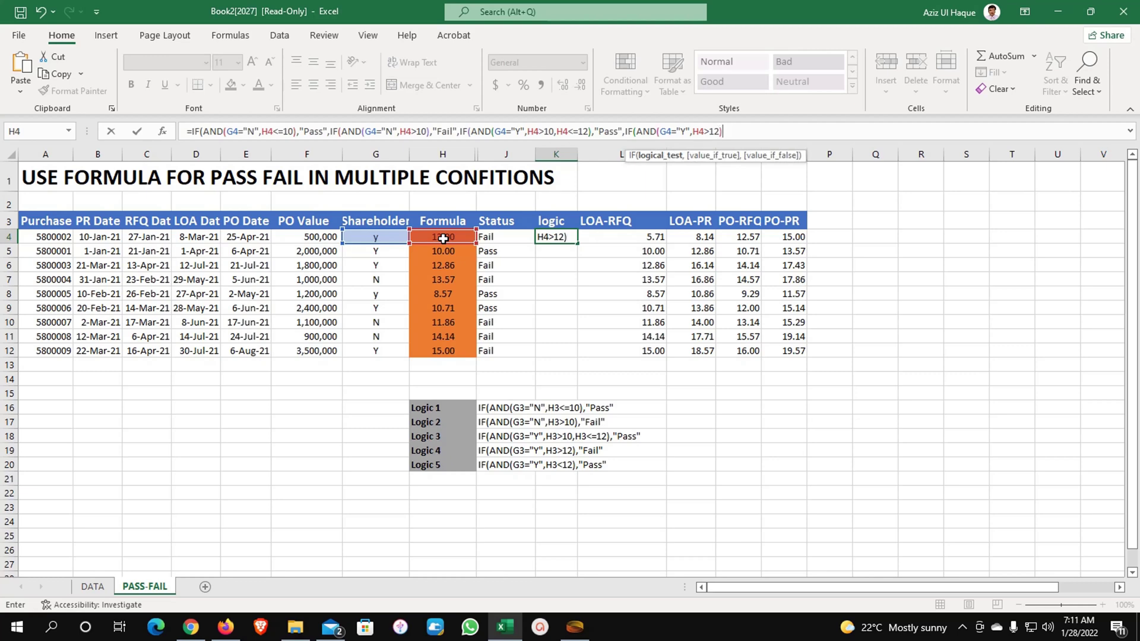
text(,)
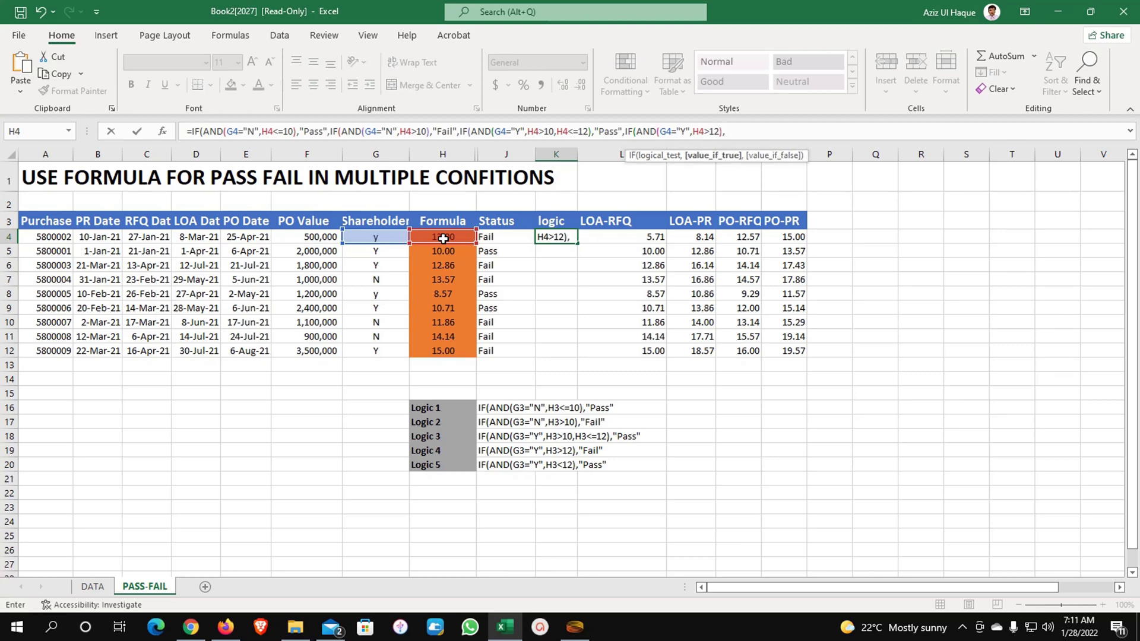
text("Fai)
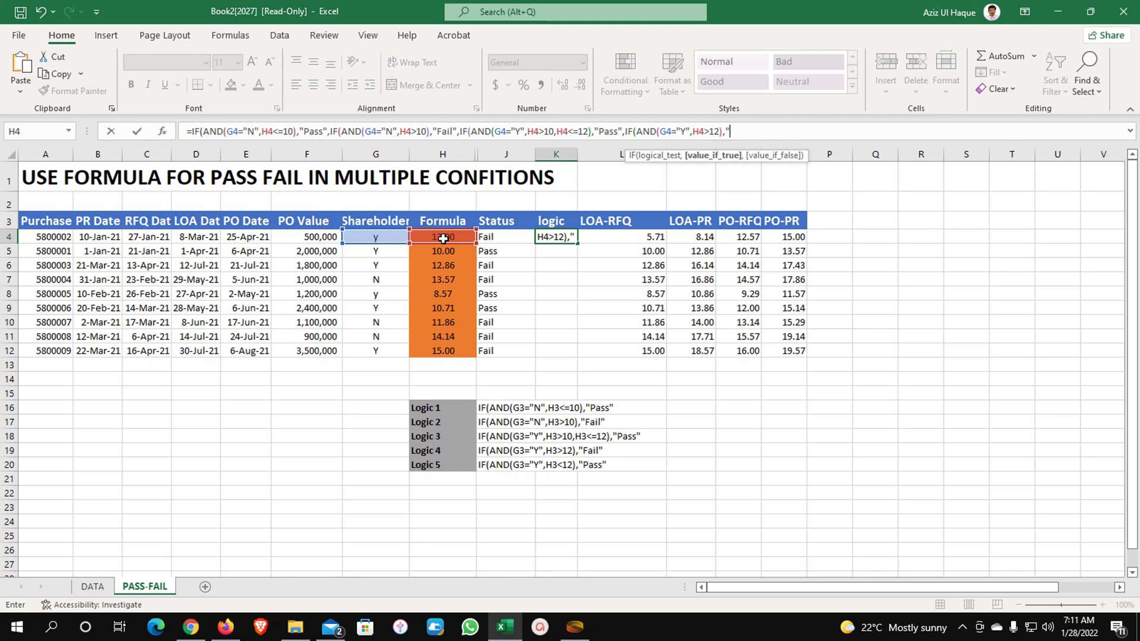
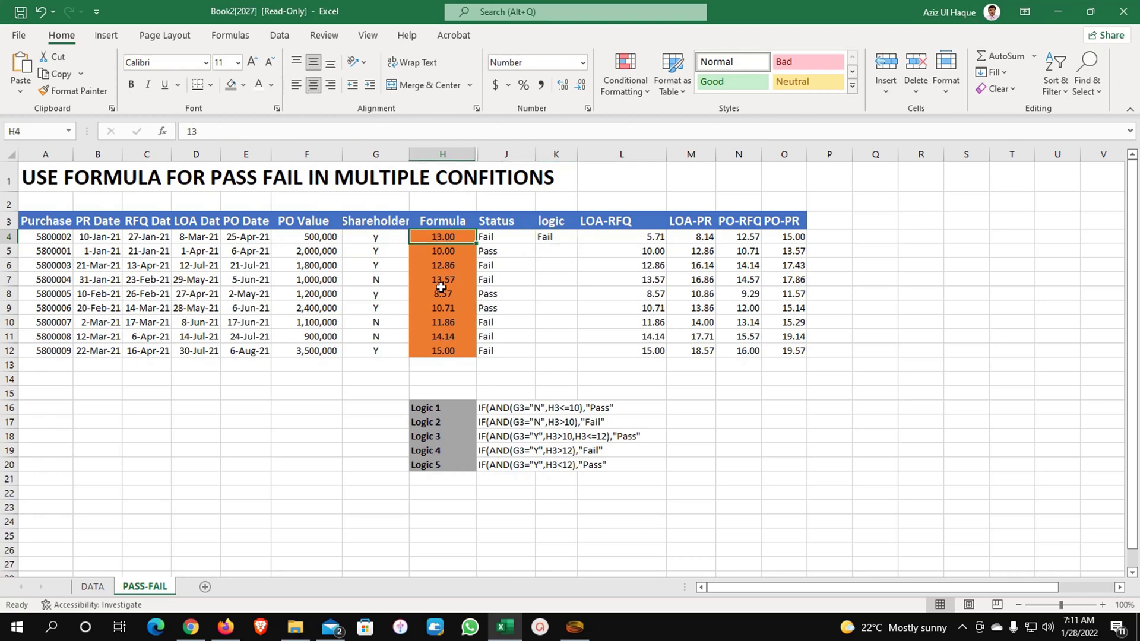
Test the K4 formula by replacing H4 with 12 and then with 10.
click(450, 239)
text(12)
key(Return)
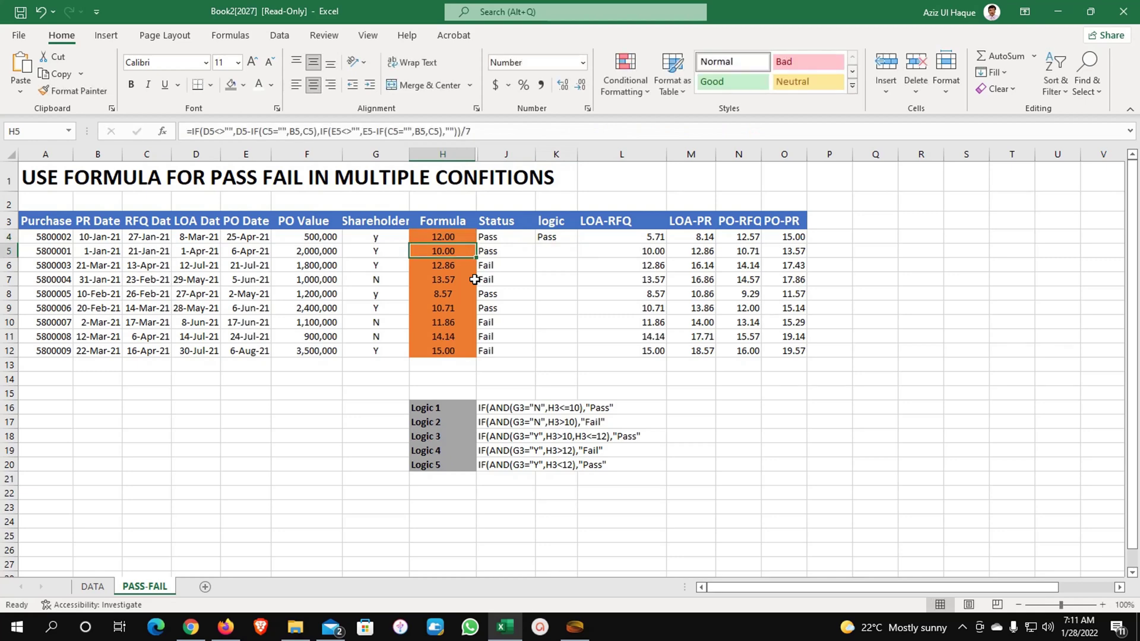
key(Up)
text(10)
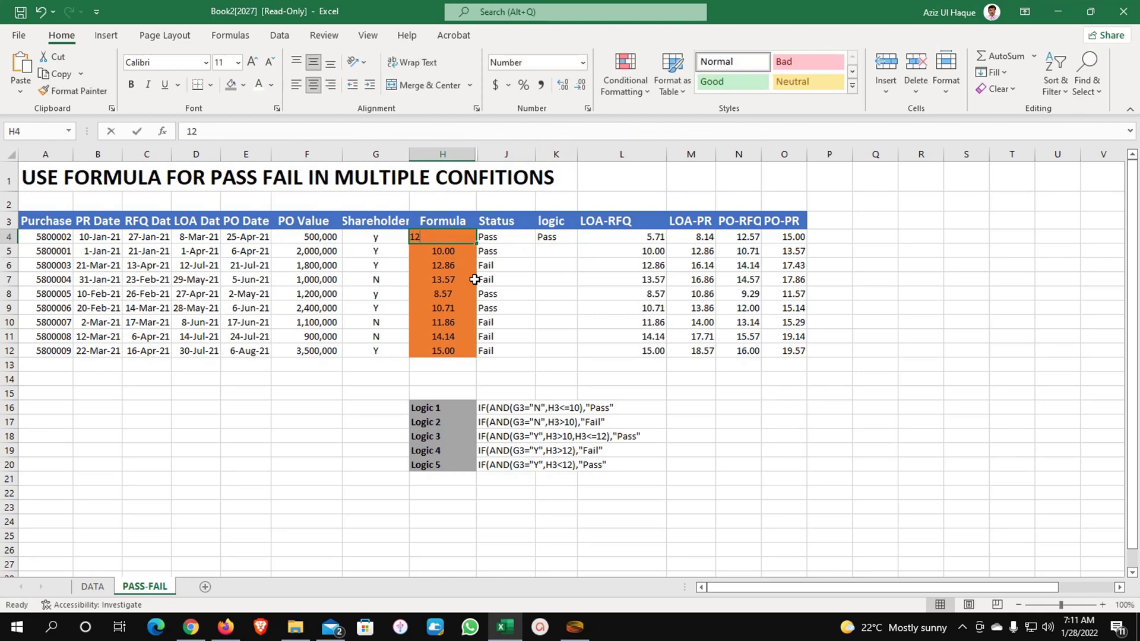
key(Return)
key(Up)
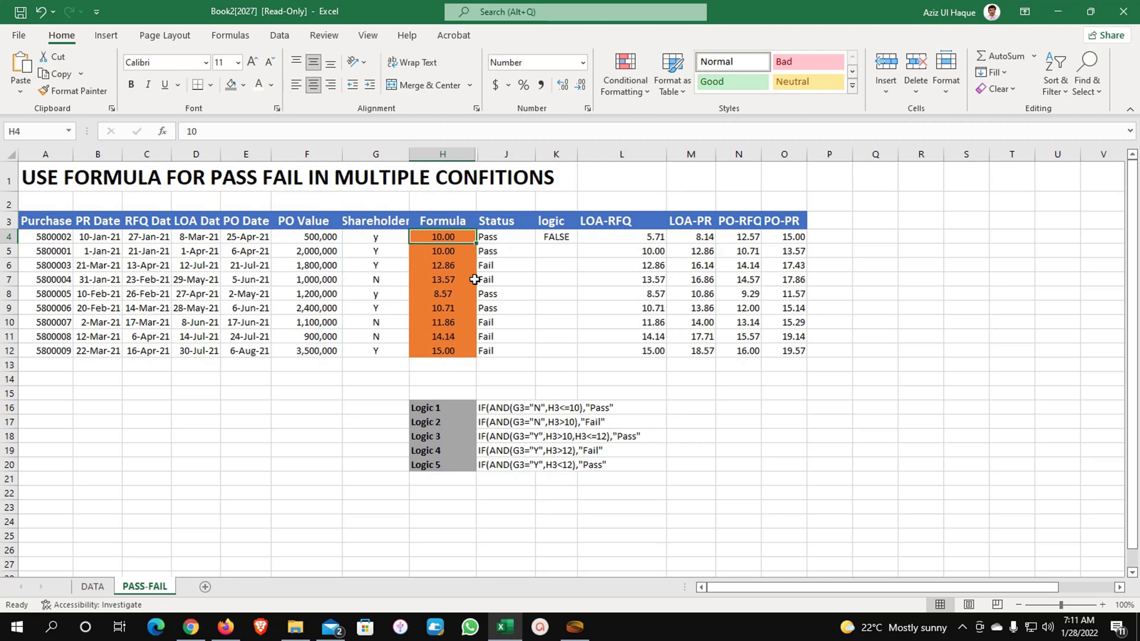
Reopen the K4 formula and replace its closing brackets after the last "Fail" with a fifth nested IF(AND(.
click(550, 239)
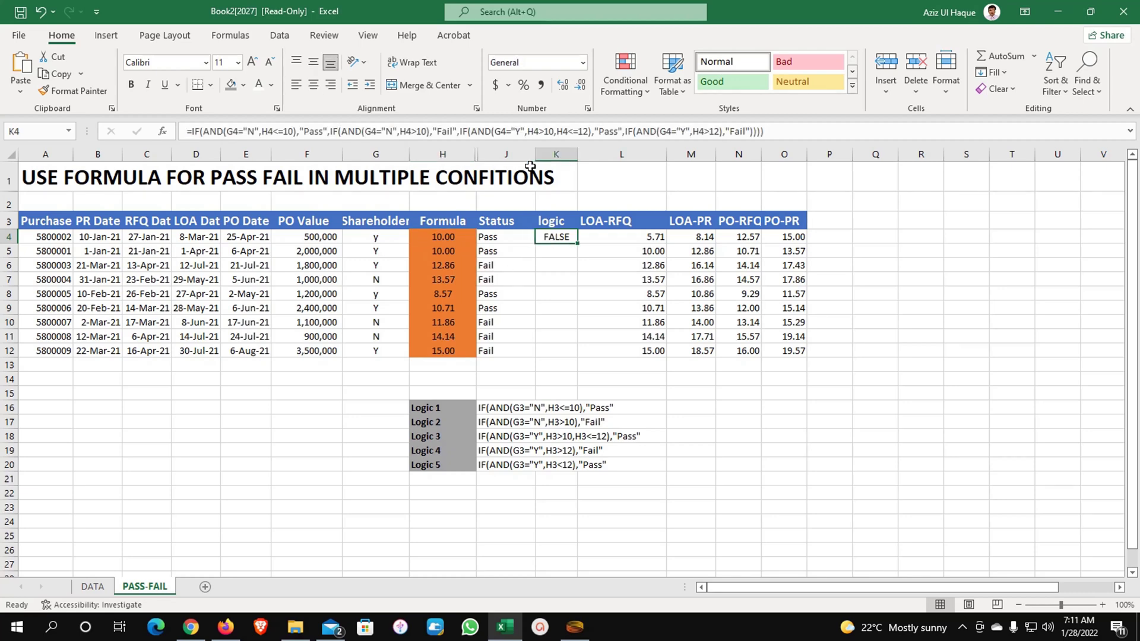
click(778, 131)
key(BackSpace)
key(BackSpace)
key(BackSpace)
key(BackSpace)
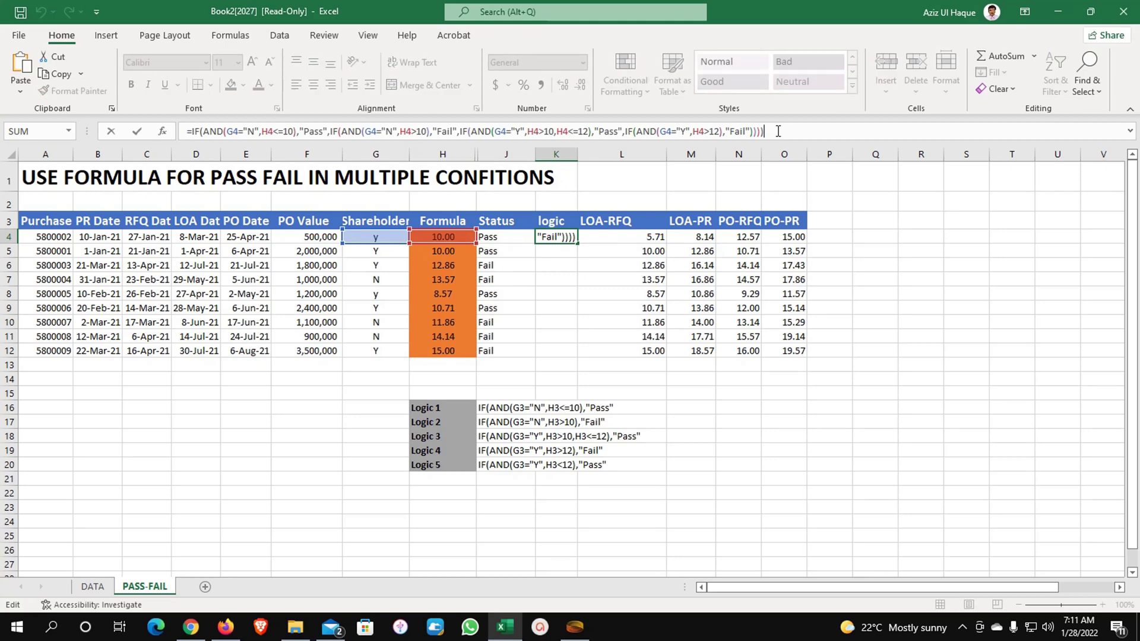
text(,)
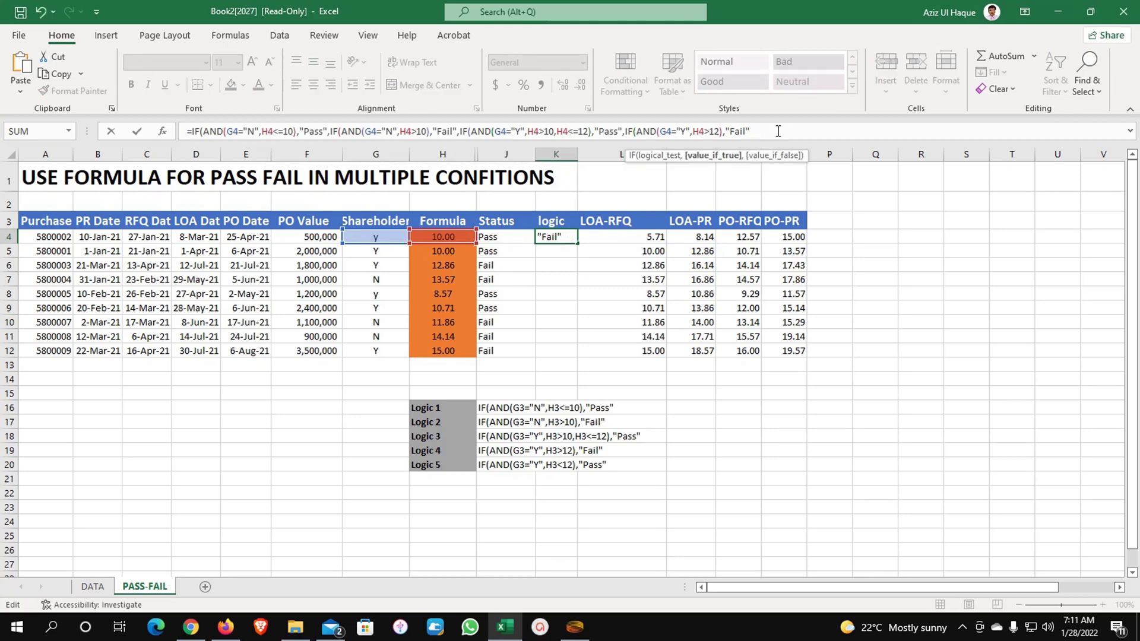
text(IF()
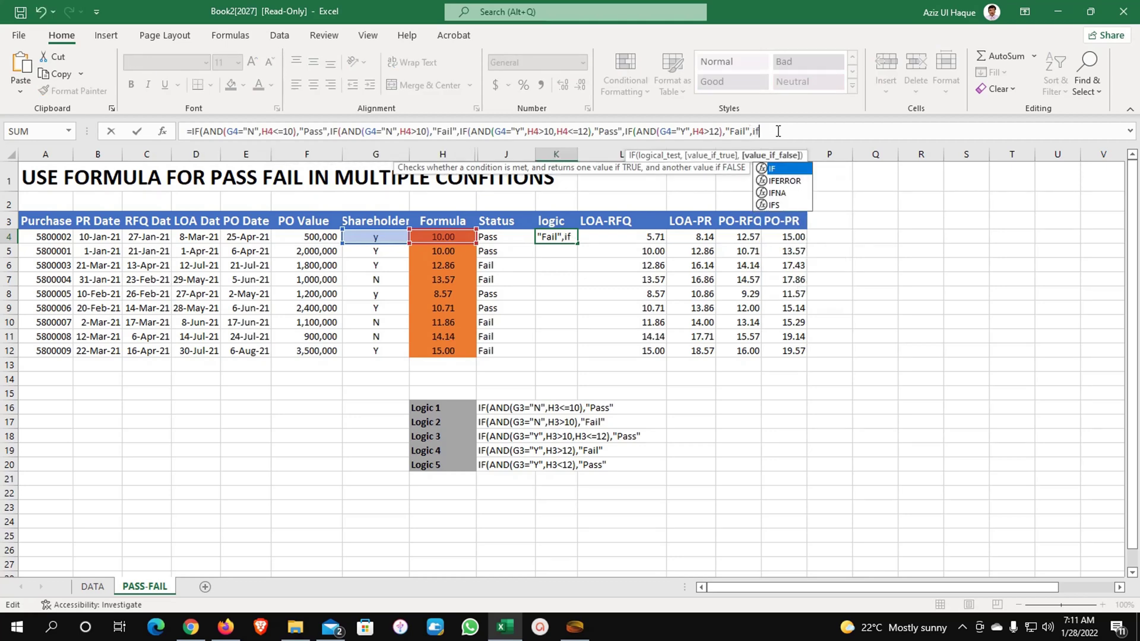
text(AND()
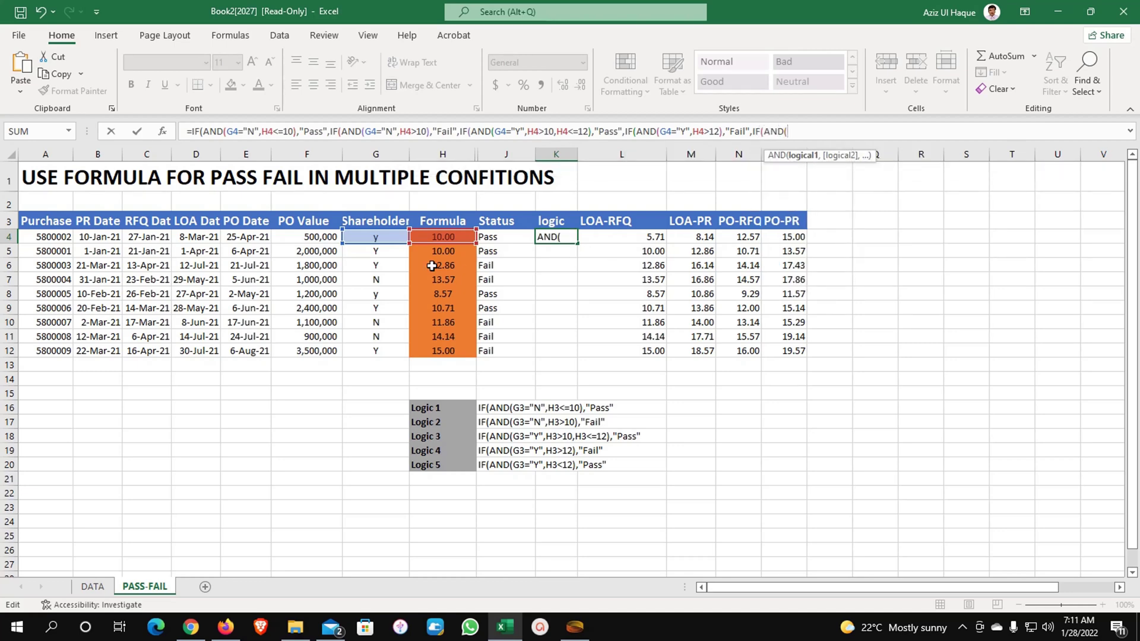
Give the fifth IF the conditions G4="Y" and H4<12 with the result "Pass", then close all five IFs and commit the K4 formula.
click(373, 239)
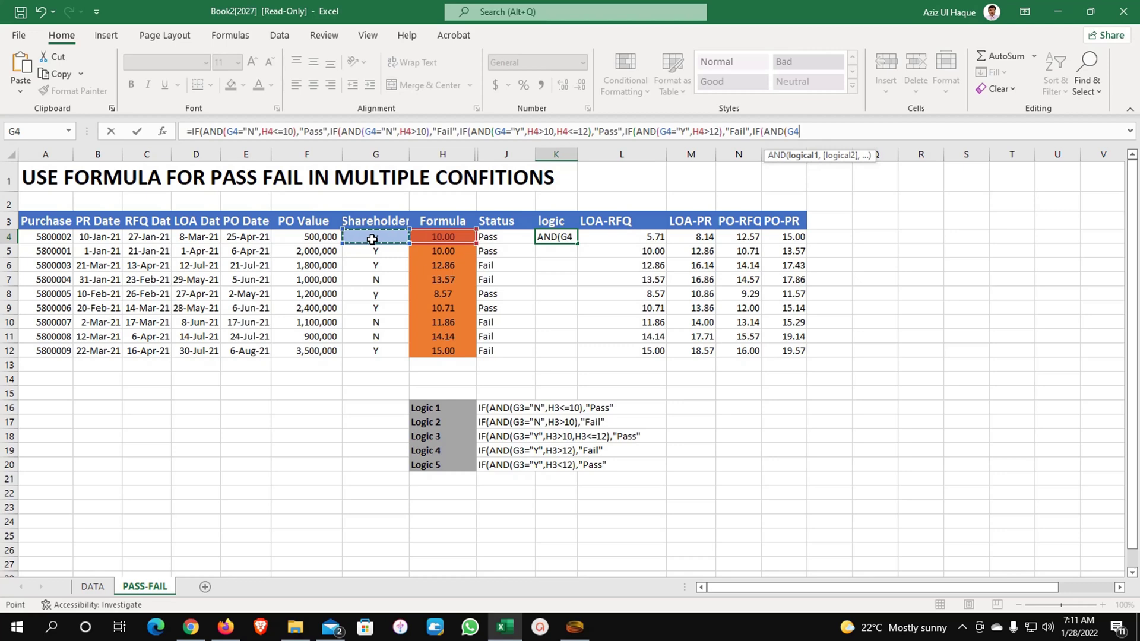
text(="Y")
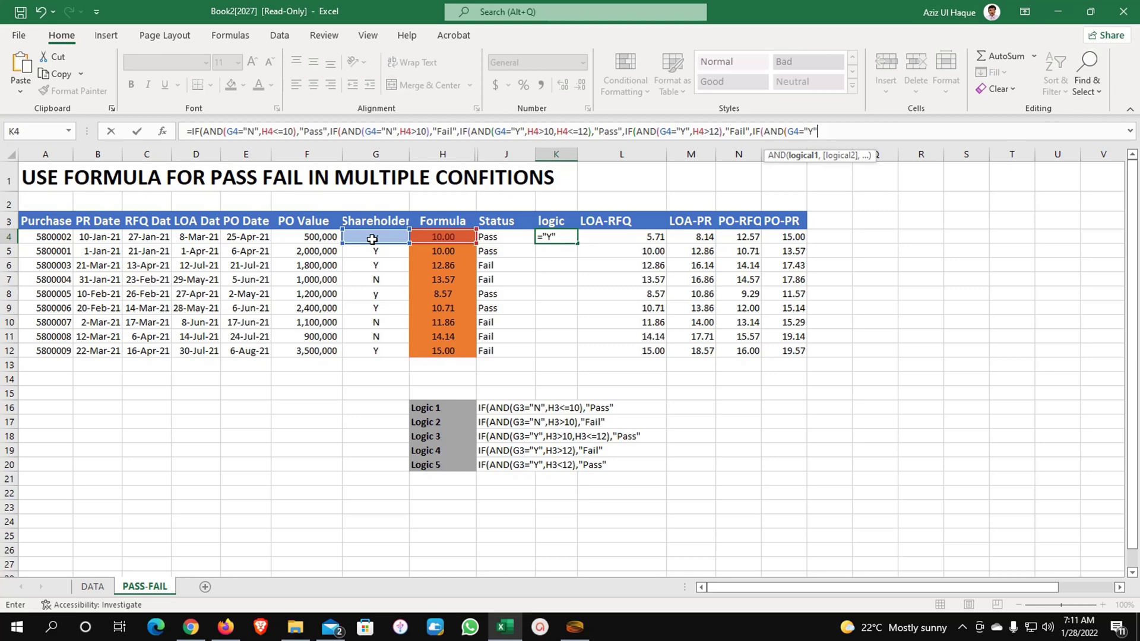
text(,)
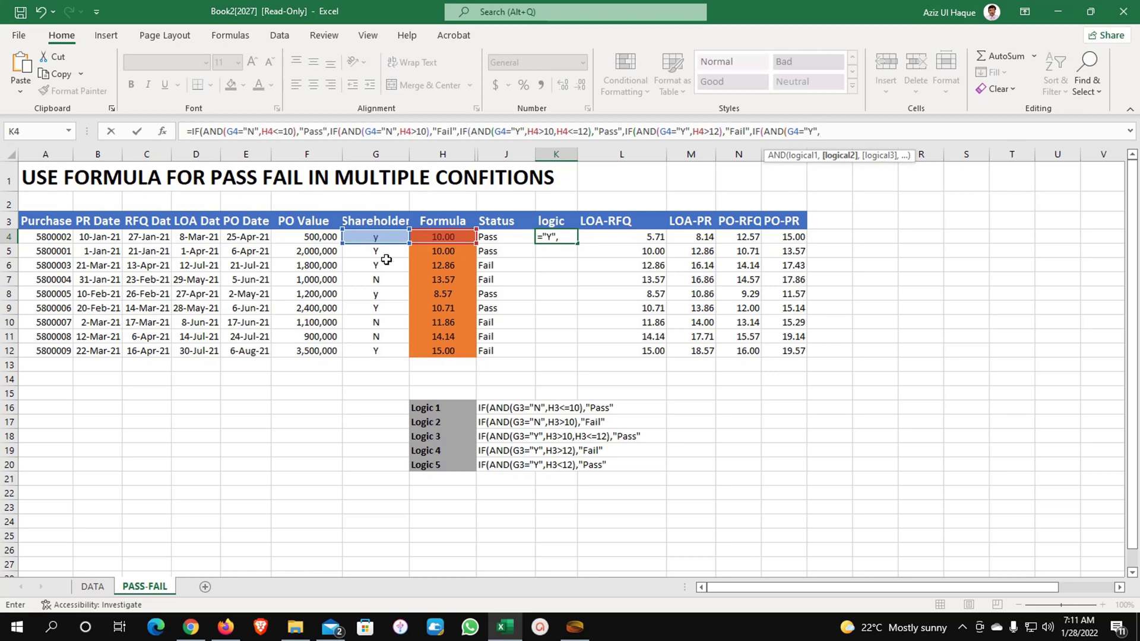
click(442, 237)
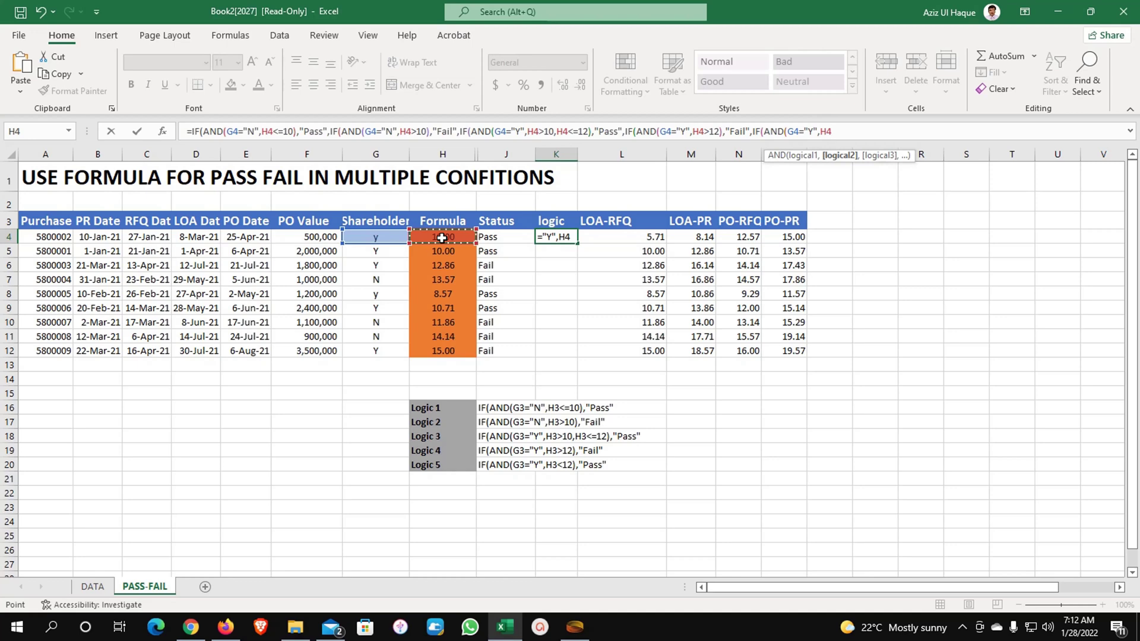
text(<12))
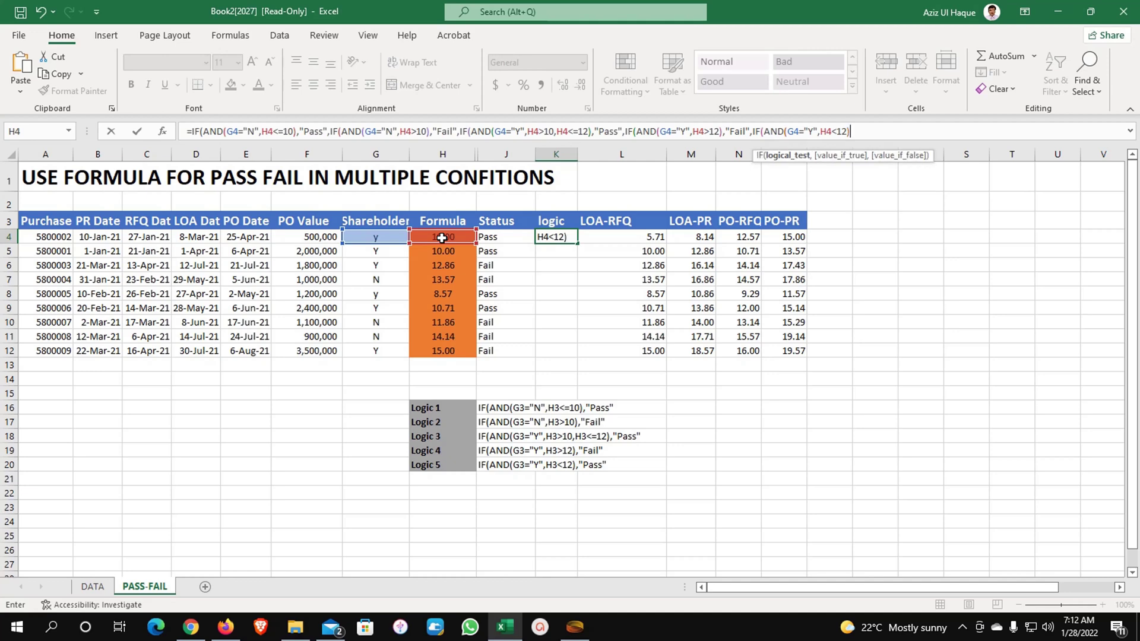
text(,")
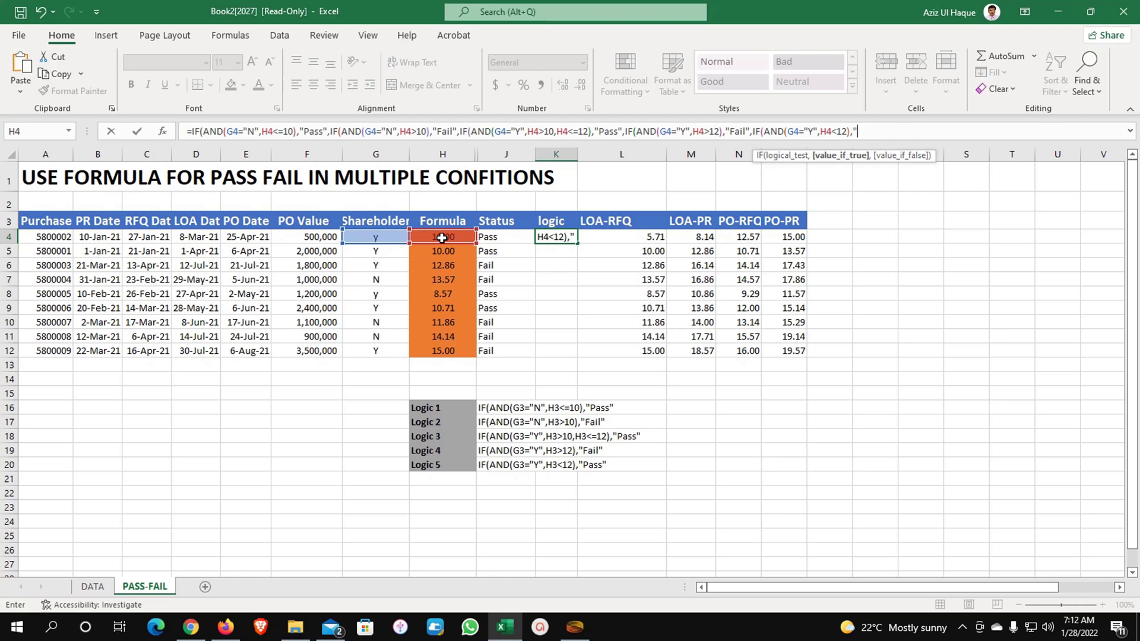
text(Pass")))))
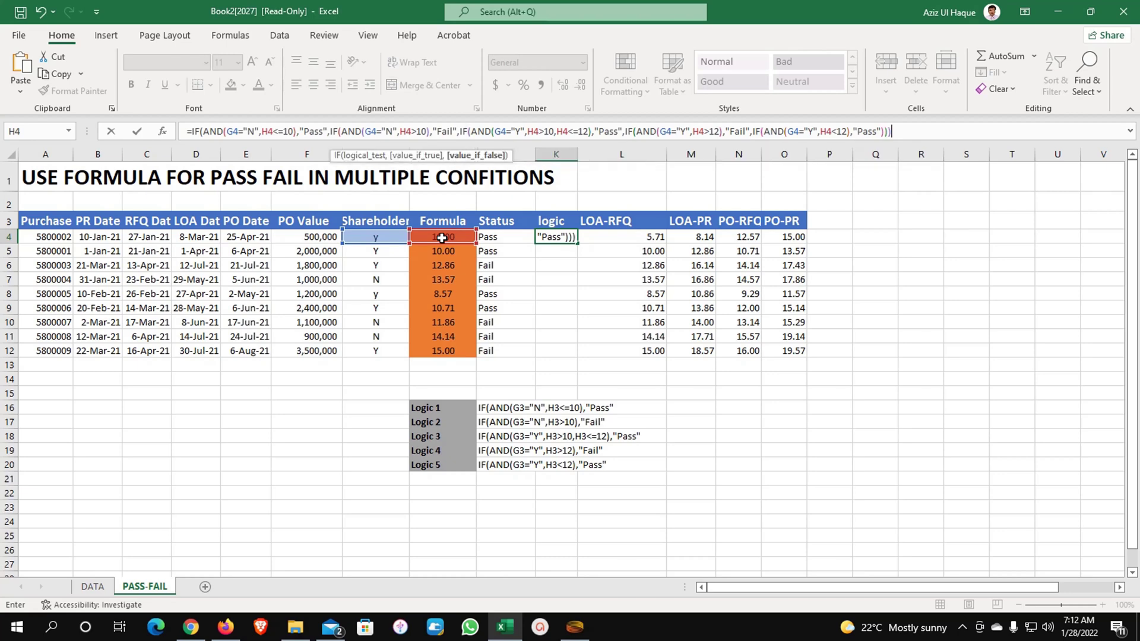
text())
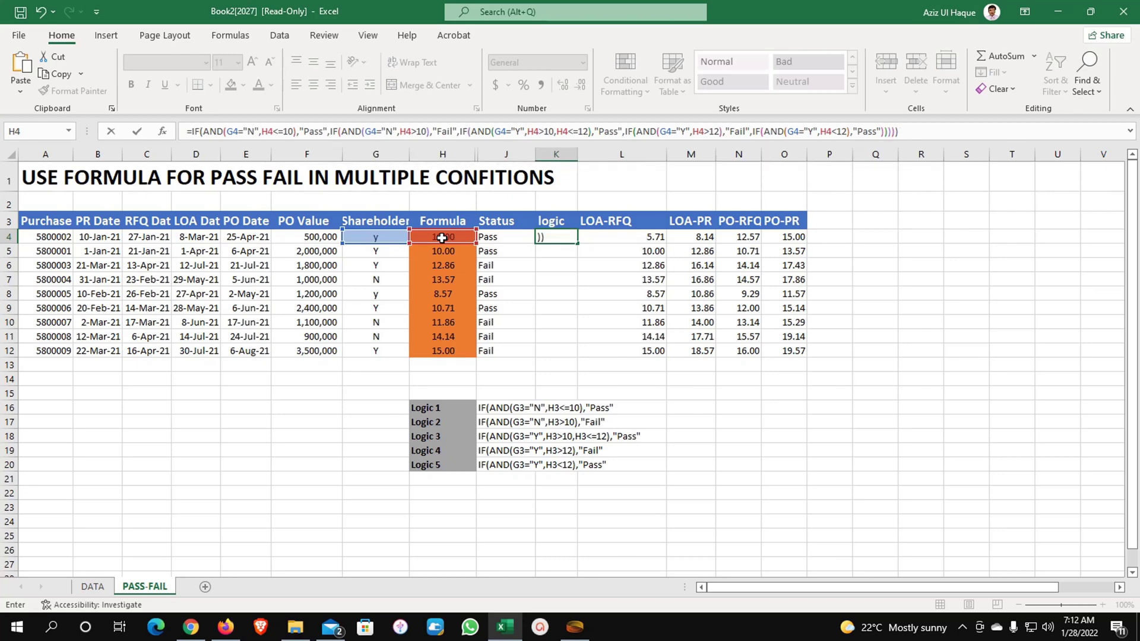
key(Return)
key(Up)
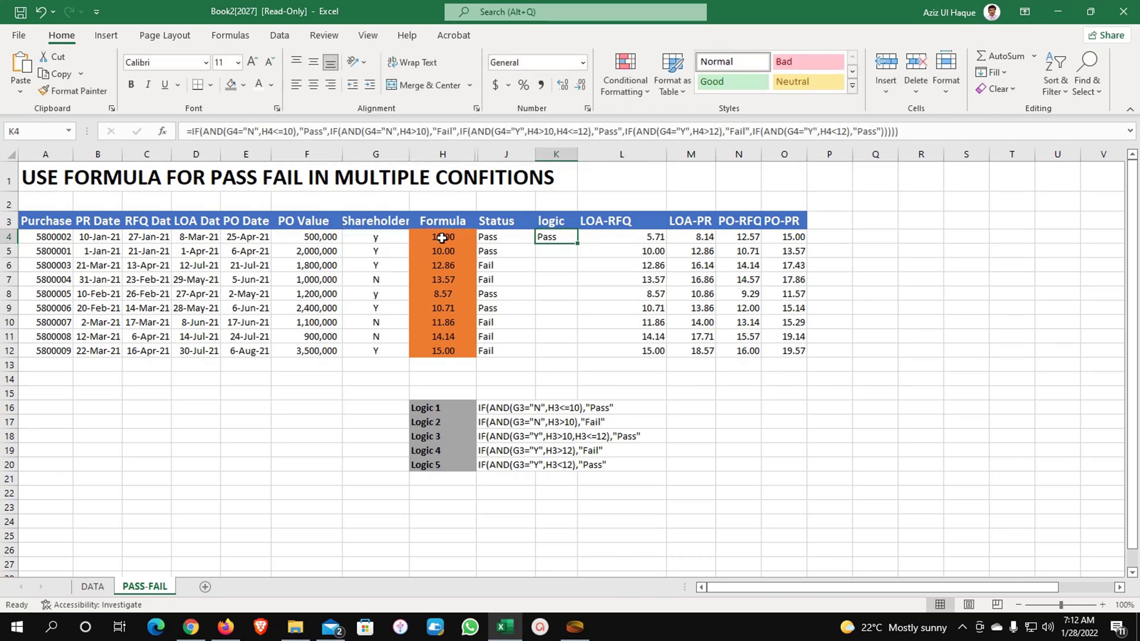
Test the K4 formula with the Formula value in H4 set to 9 and the Shareholder flag in G4 set to N.
click(441, 237)
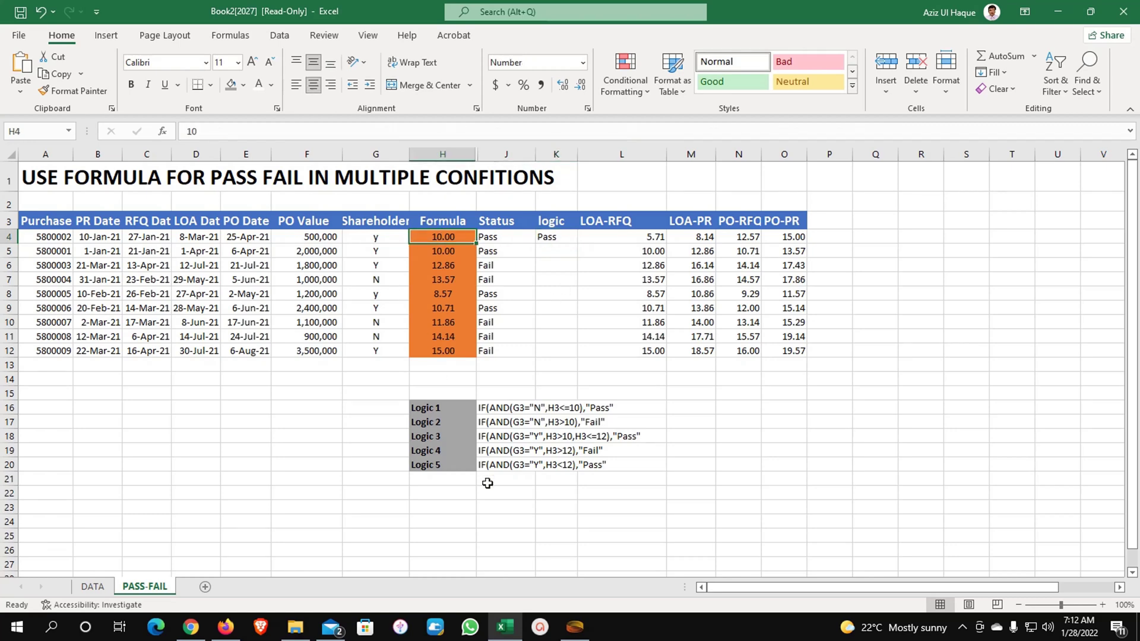
text(9)
key(Tab)
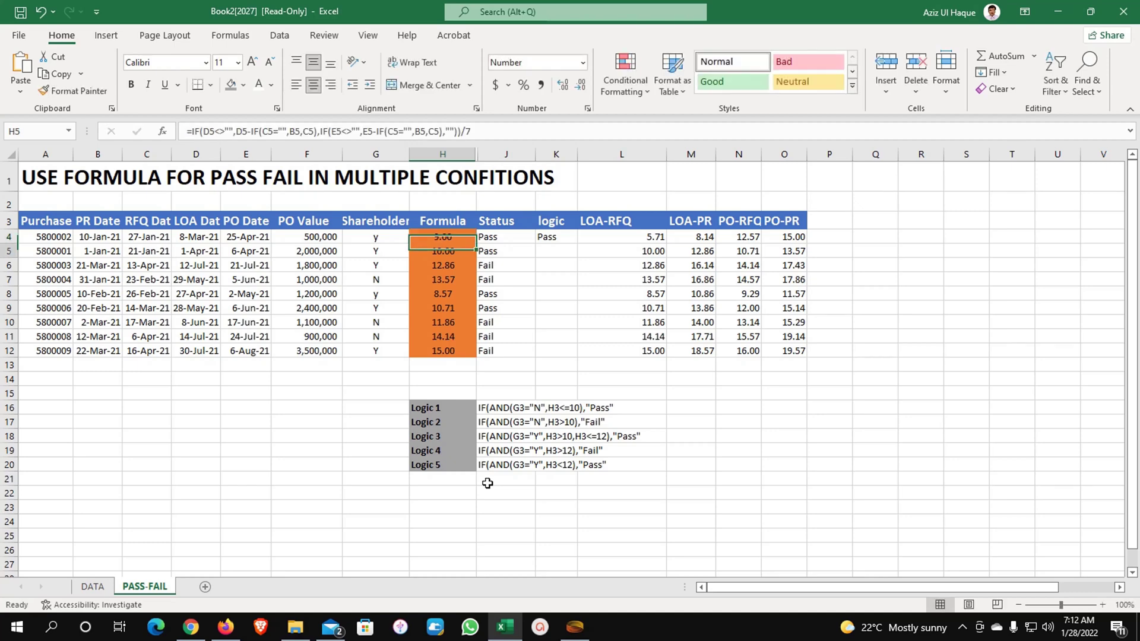
key(Left)
key(Left)
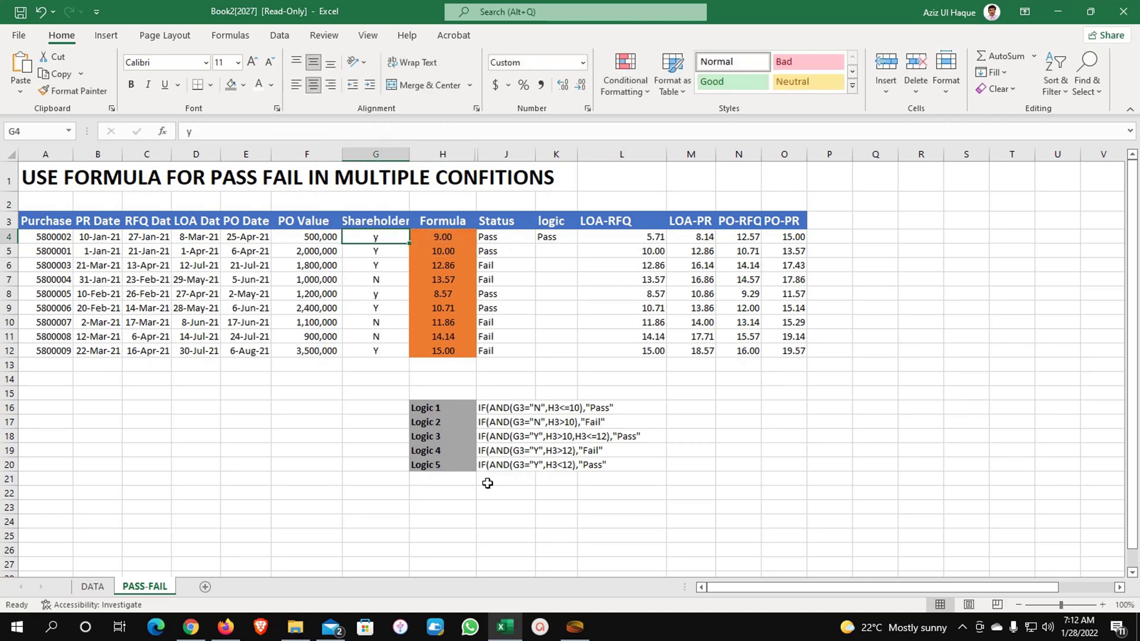
text(N)
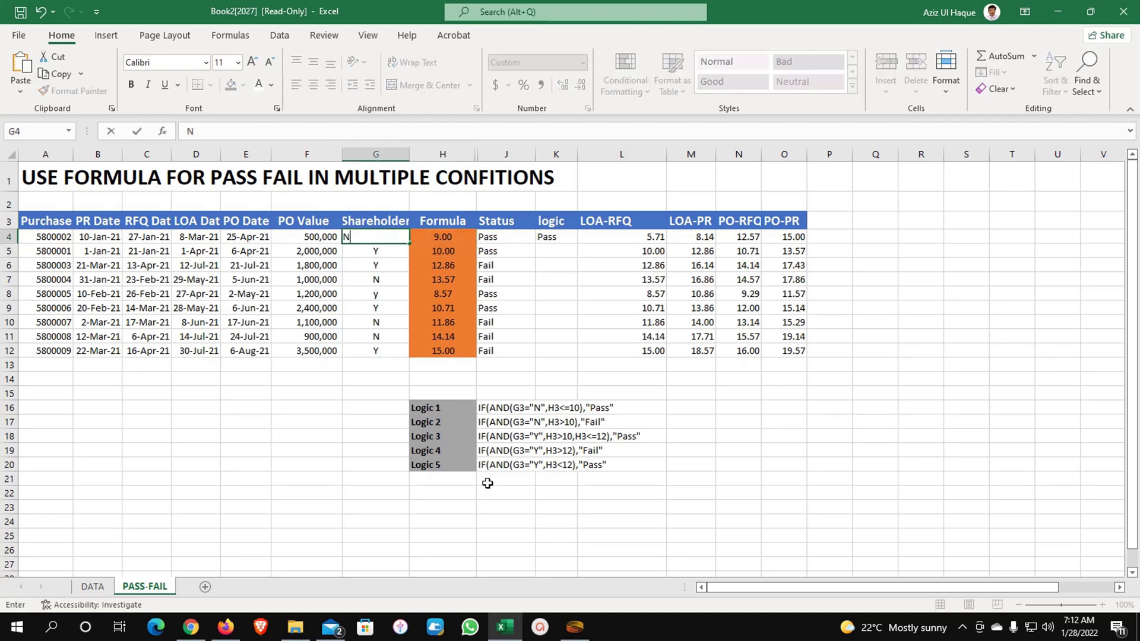
key(Tab)
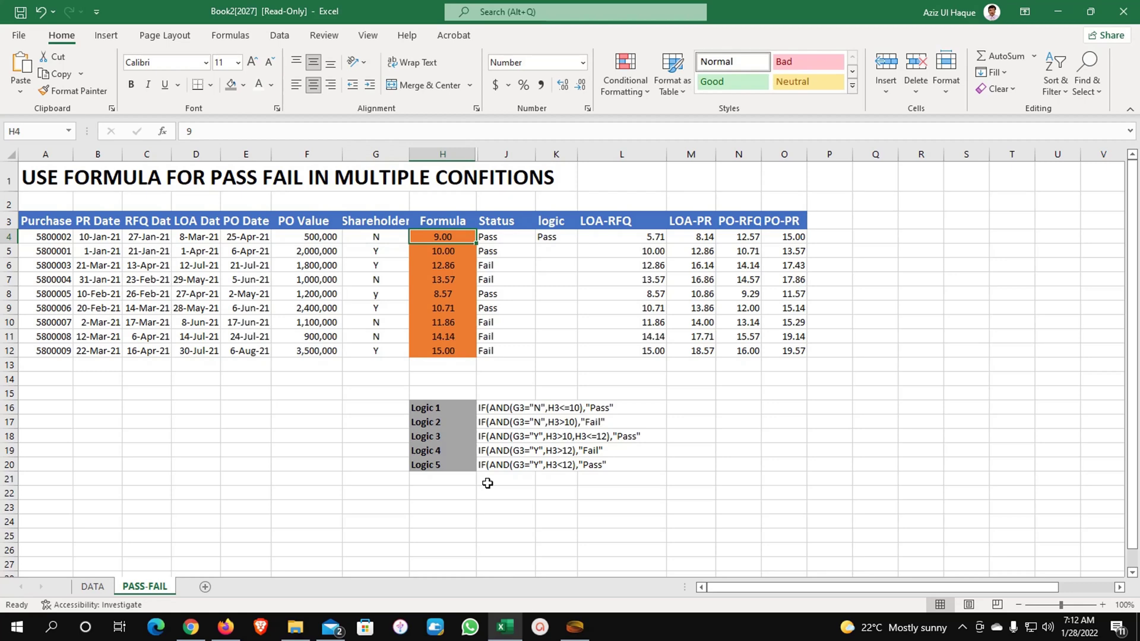
key(Right)
key(Right)
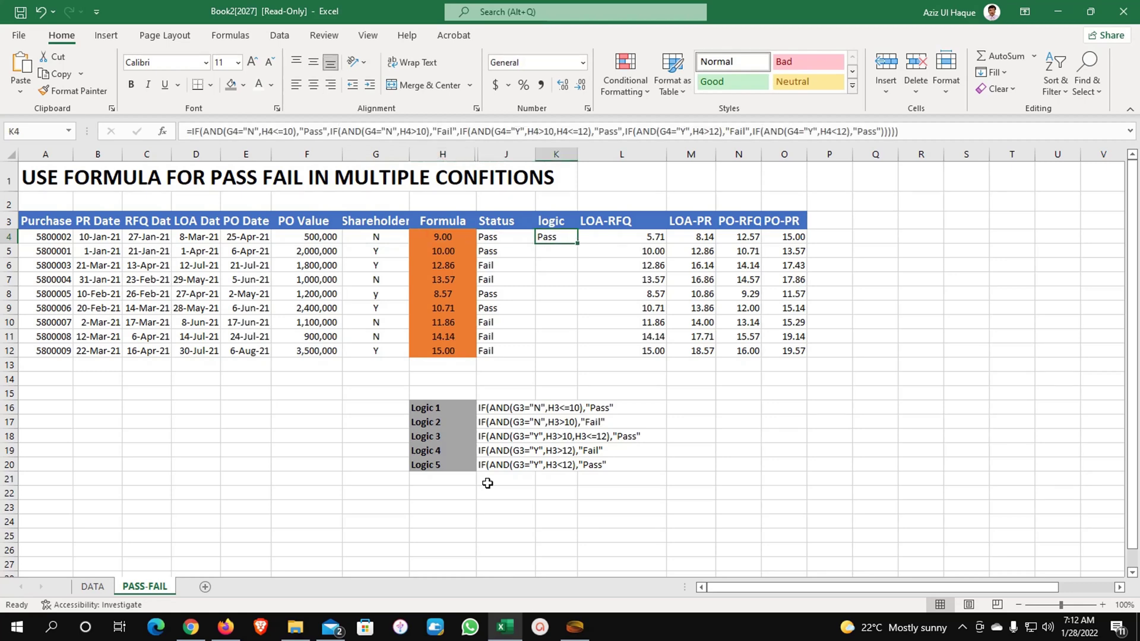
Set the Formula value in H4 to 11 to test the K4 formula against the second rule.
text(10)
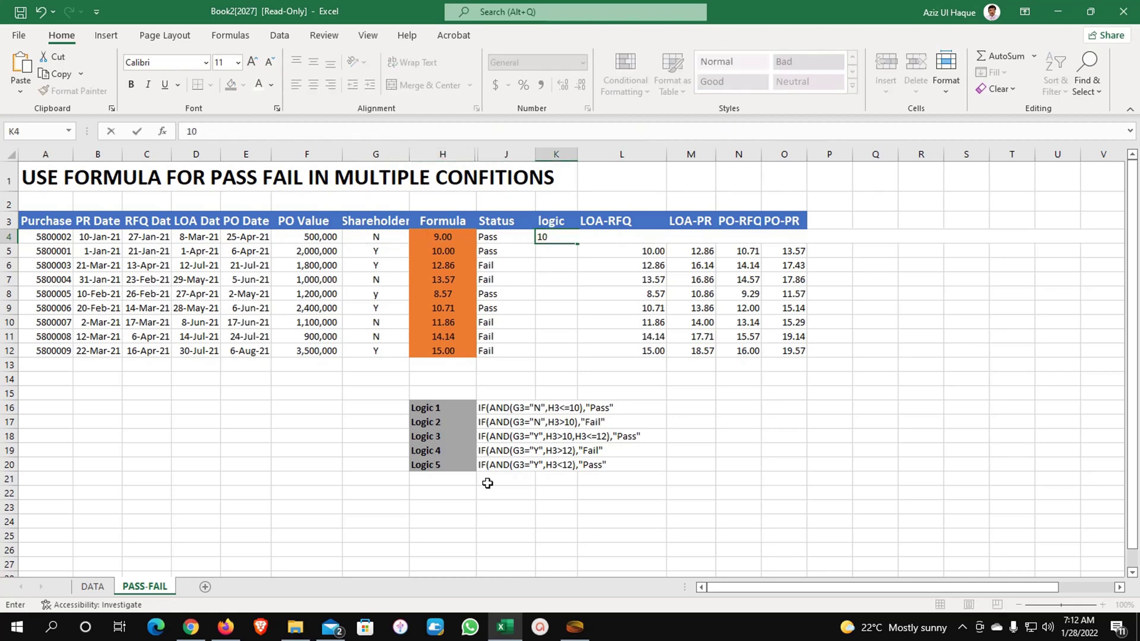
key(Escape)
key(Left)
key(Left)
text(1)
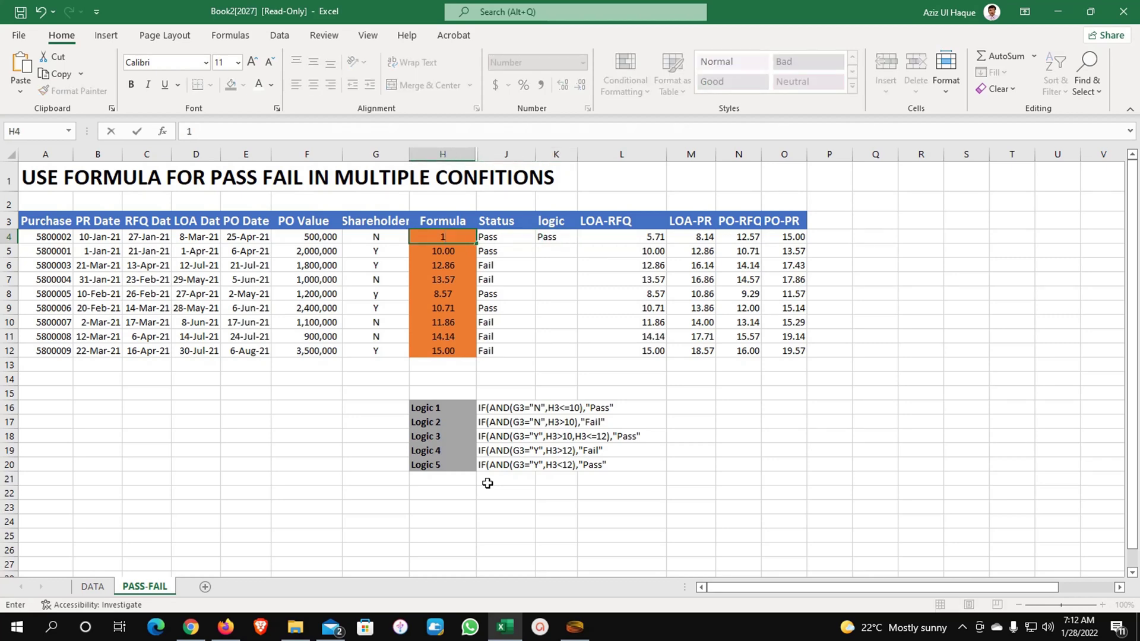
text(1)
key(Return)
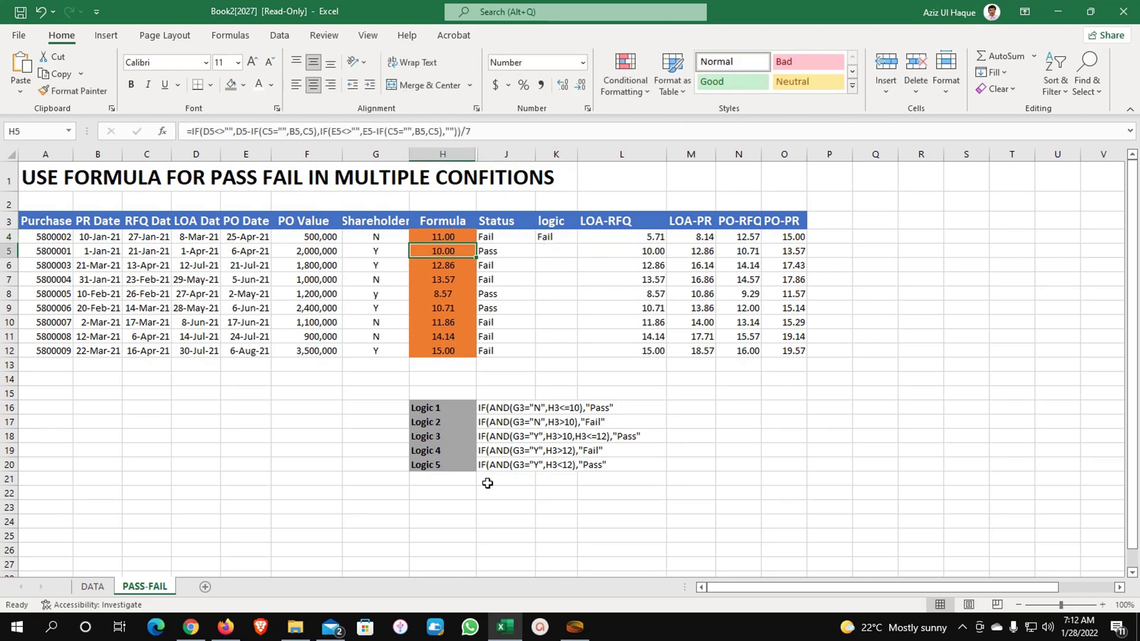
Set the Shareholder flag in G4 to Y and enter 11 in H4 to test the third rule.
key(Up)
key(Left)
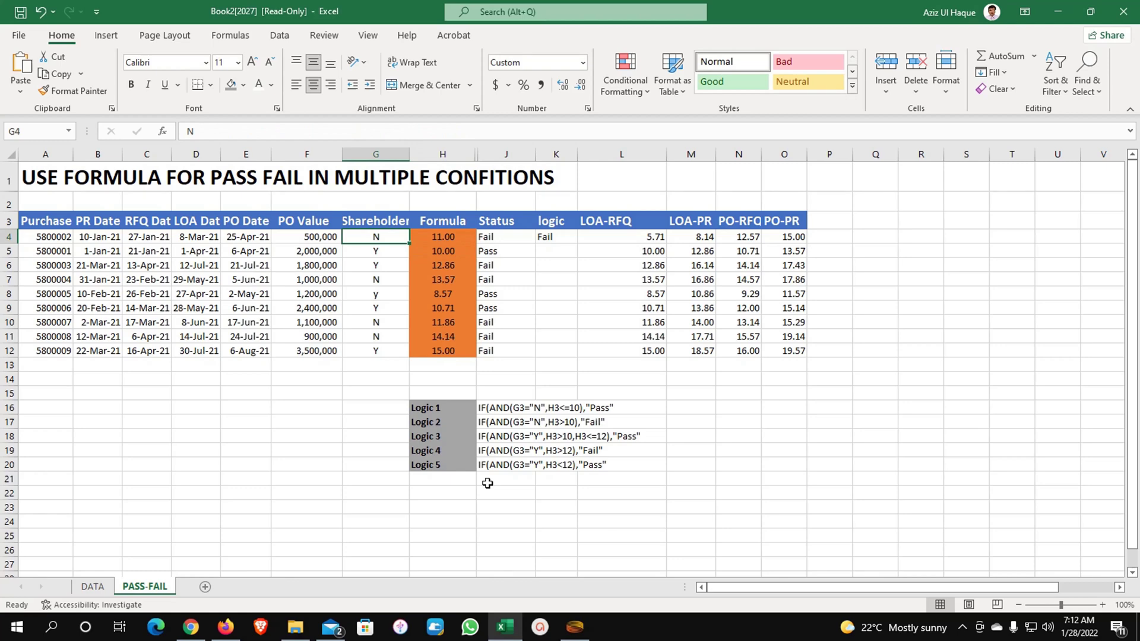
text(Y)
key(Tab)
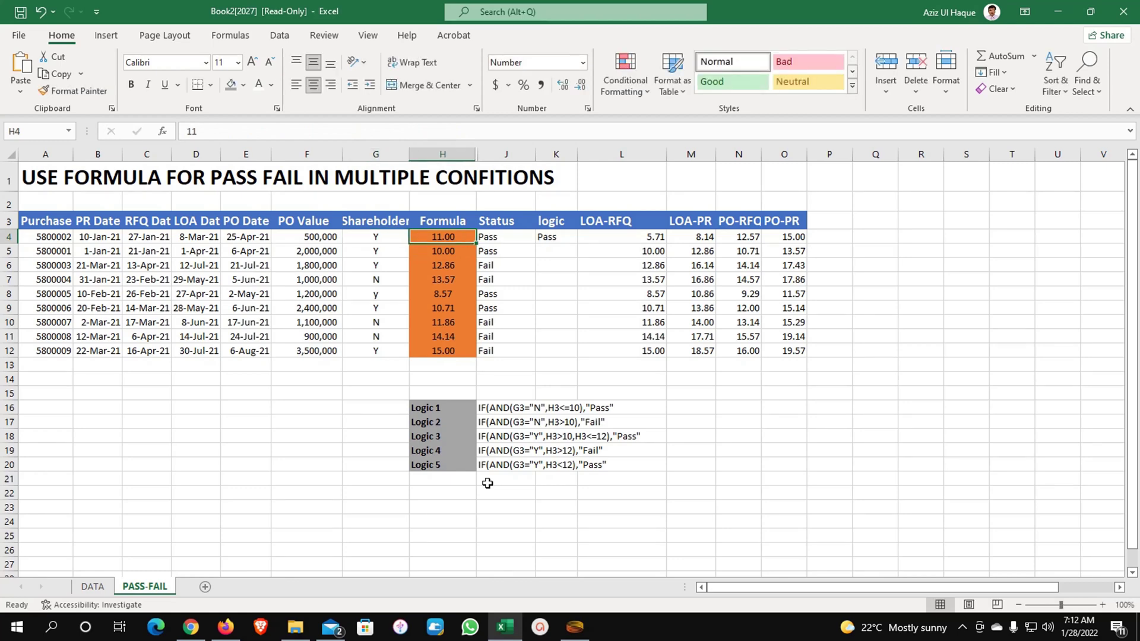
text(11)
key(ctrl+Return)
Fill the K4 formula down the logic column through K12 and select K8 to check its copied formula.
click(560, 237)
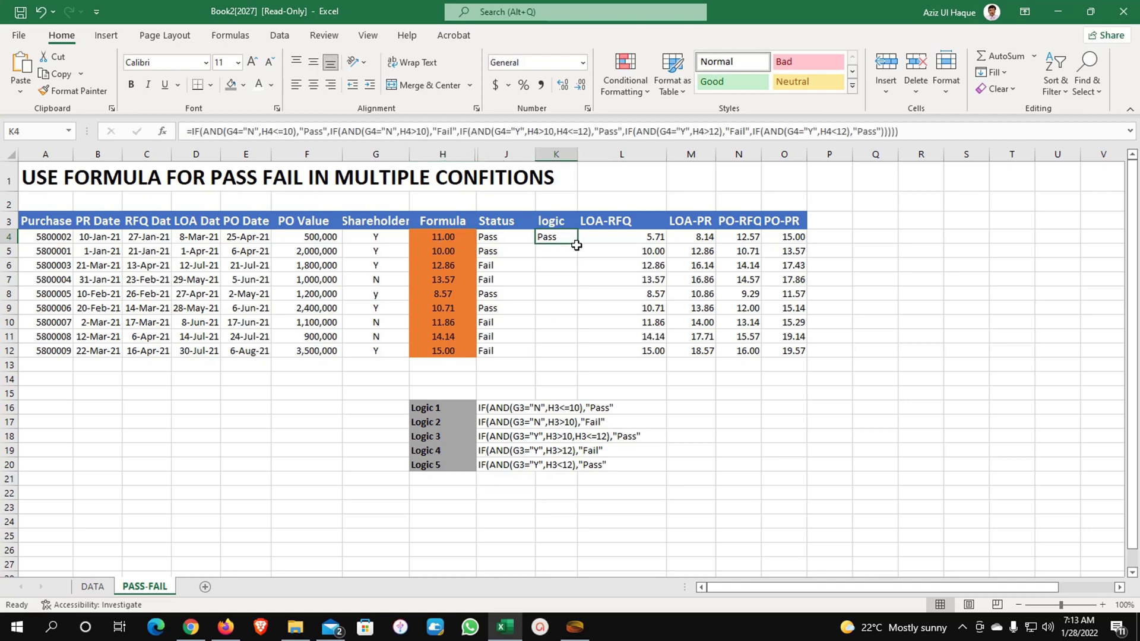
drag(576, 245, 574, 355)
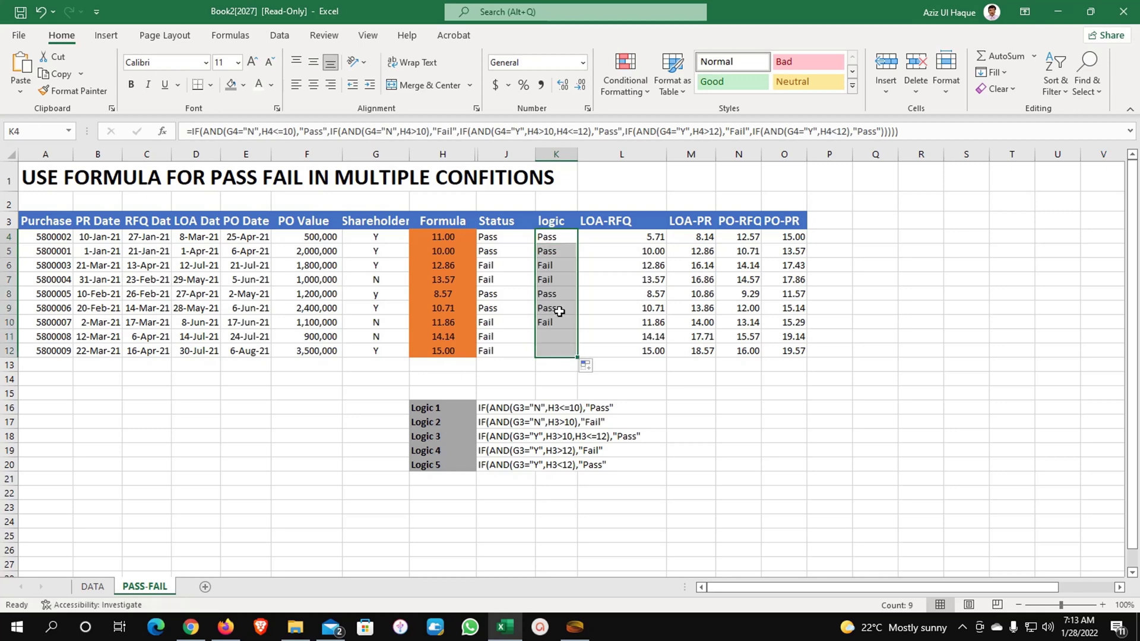
click(555, 293)
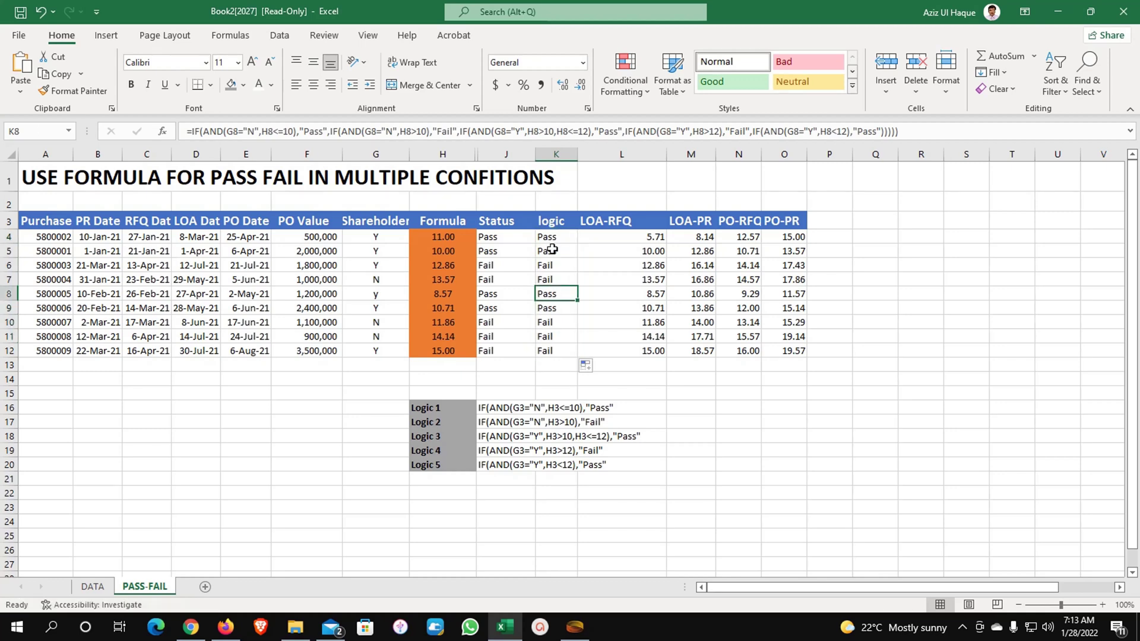